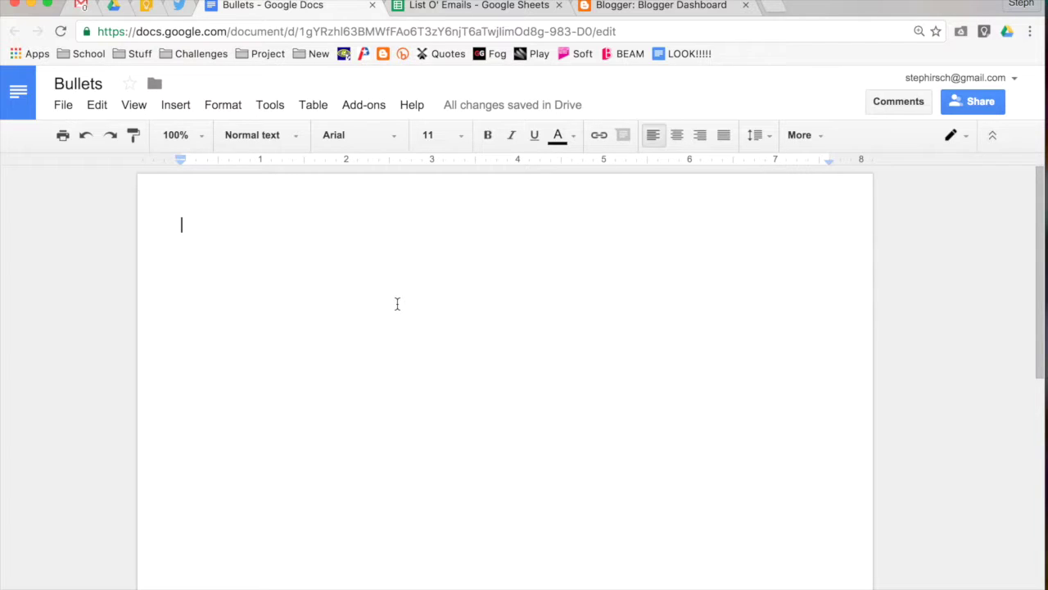
# - Write the heading 'List of items' at the top of the page
pyautogui.press('Return')
pyautogui.press('Return')
pyautogui.press('Return')
pyautogui.press('Return')
pyautogui.press('Return')
pyautogui.press('Return')
pyautogui.click(180, 207)
pyautogui.write('List of itdems')
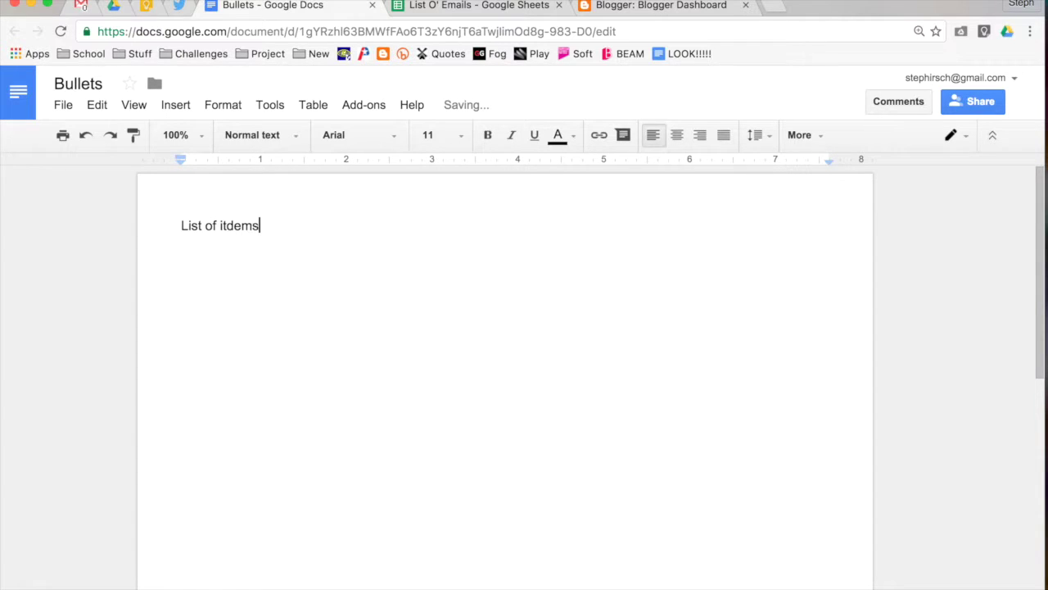
pyautogui.press('Return')
pyautogui.press('BackSpace')
pyautogui.press('BackSpace')
pyautogui.press('BackSpace')
pyautogui.press('BackSpace')
pyautogui.press('BackSpace')
pyautogui.write('ems')
# - Add the lines 'Item 1', 'Item 2' and 'Item 3' beneath the heading
pyautogui.press('Return')
pyautogui.write('Ite')
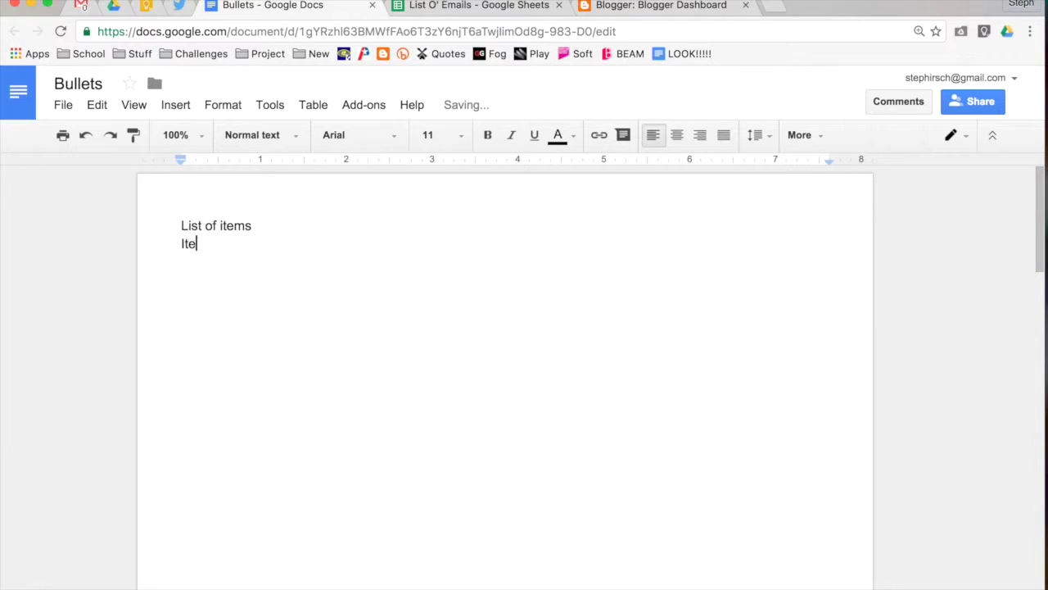
pyautogui.write('m 1')
pyautogui.press('Return')
pyautogui.write('Iten')
pyautogui.press('BackSpace')
pyautogui.press('BackSpace')
pyautogui.write('m 2')
pyautogui.press('Return')
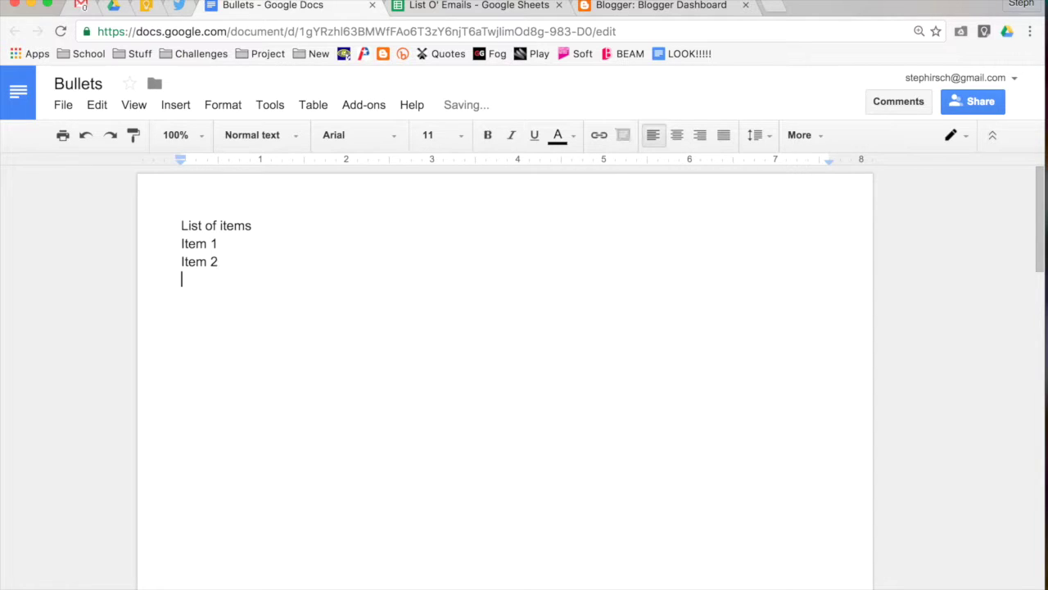
pyautogui.write('T')
pyautogui.press('BackSpace')
pyautogui.write('Item 3')
pyautogui.click(180, 244)
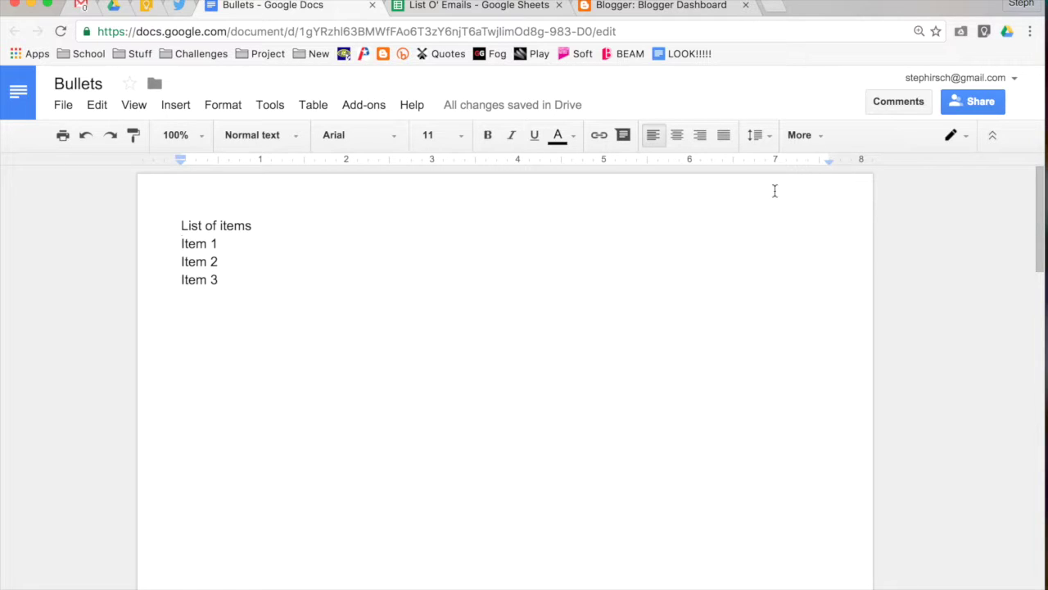
pyautogui.click(817, 140)
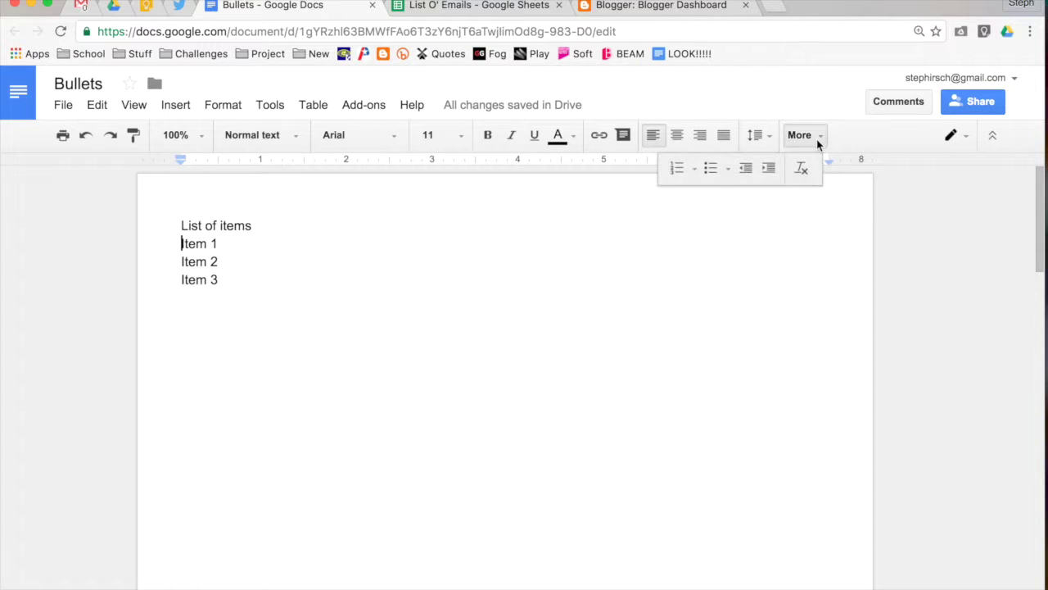
# - Make Item 1, Item 2 and Item 3 a bulleted list
pyautogui.click(710, 168)
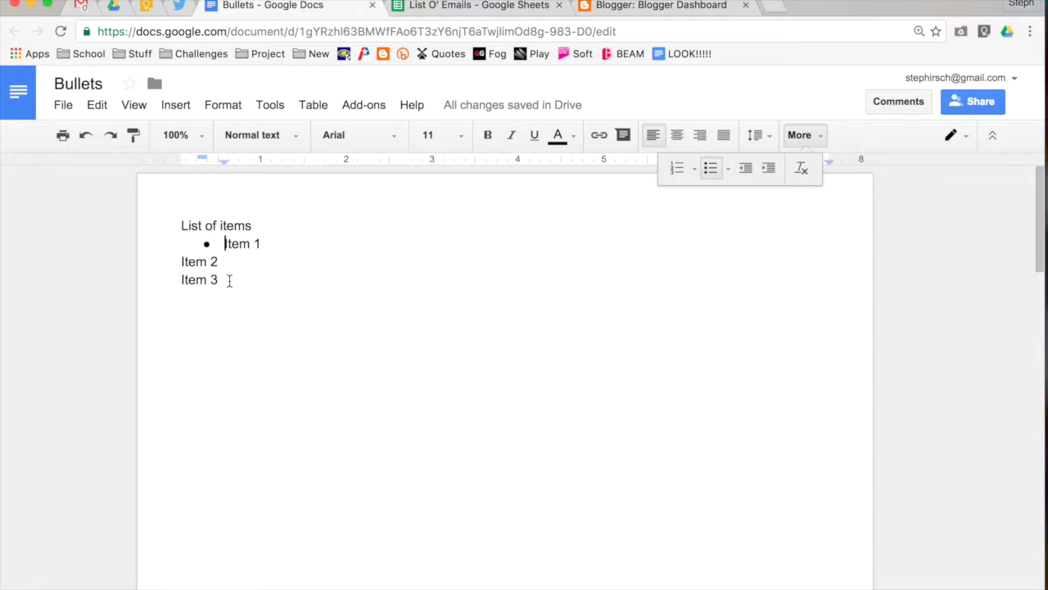
pyautogui.moveTo(229, 281); pyautogui.dragTo(175, 262)
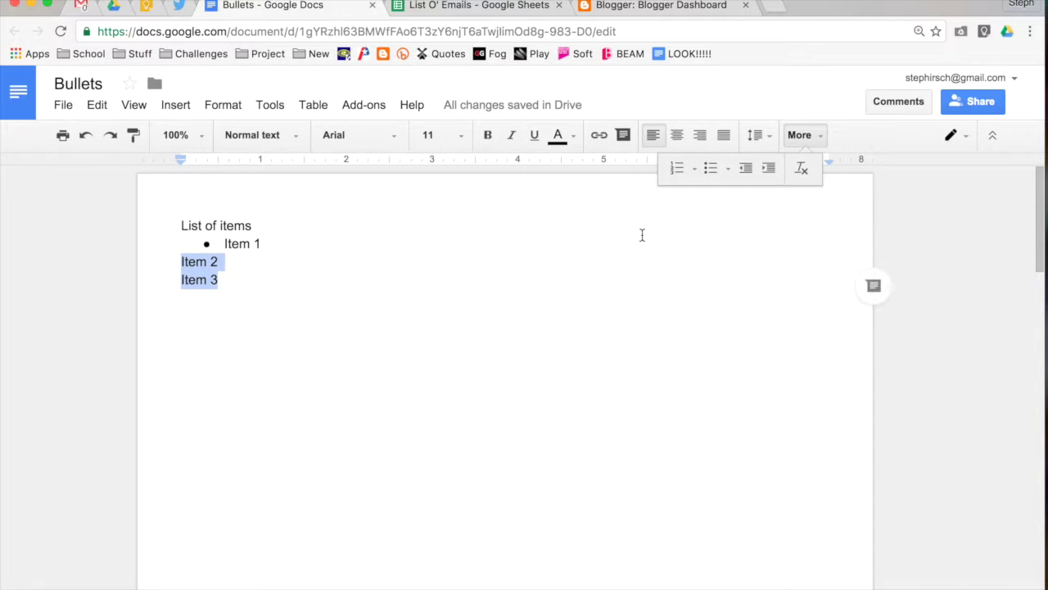
pyautogui.click(709, 172)
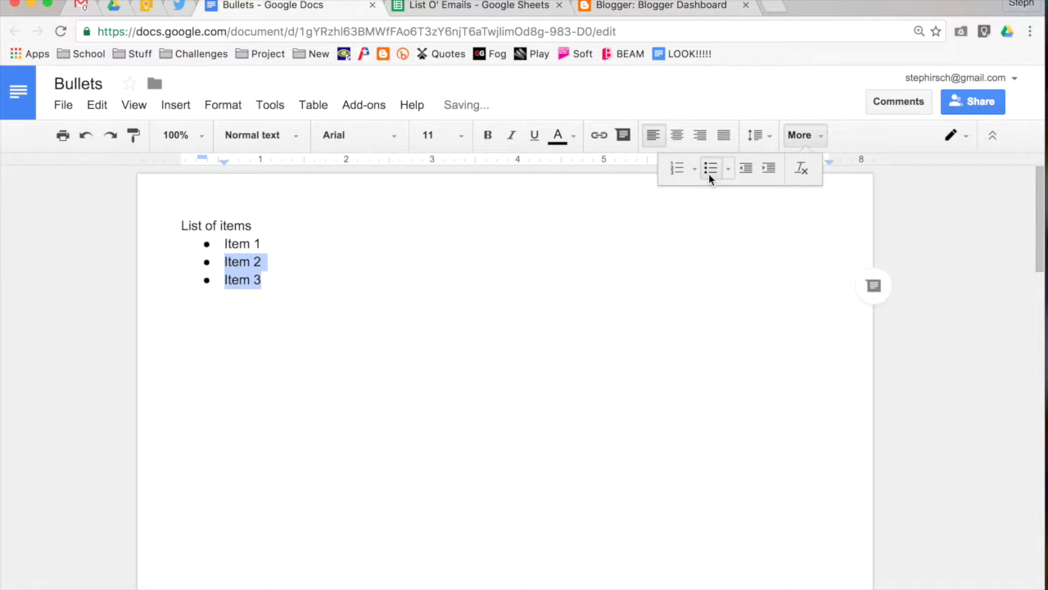
pyautogui.click(368, 353)
pyautogui.click(791, 137)
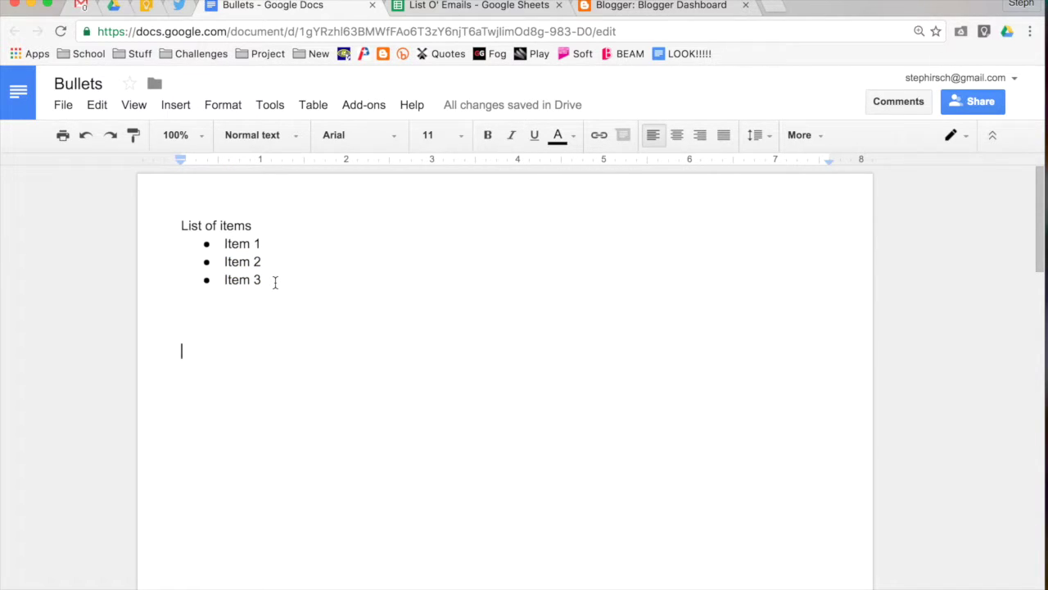
# - Switch the three items to the star bullet preset and start a new line after Item 1
pyautogui.moveTo(275, 282); pyautogui.dragTo(219, 243)
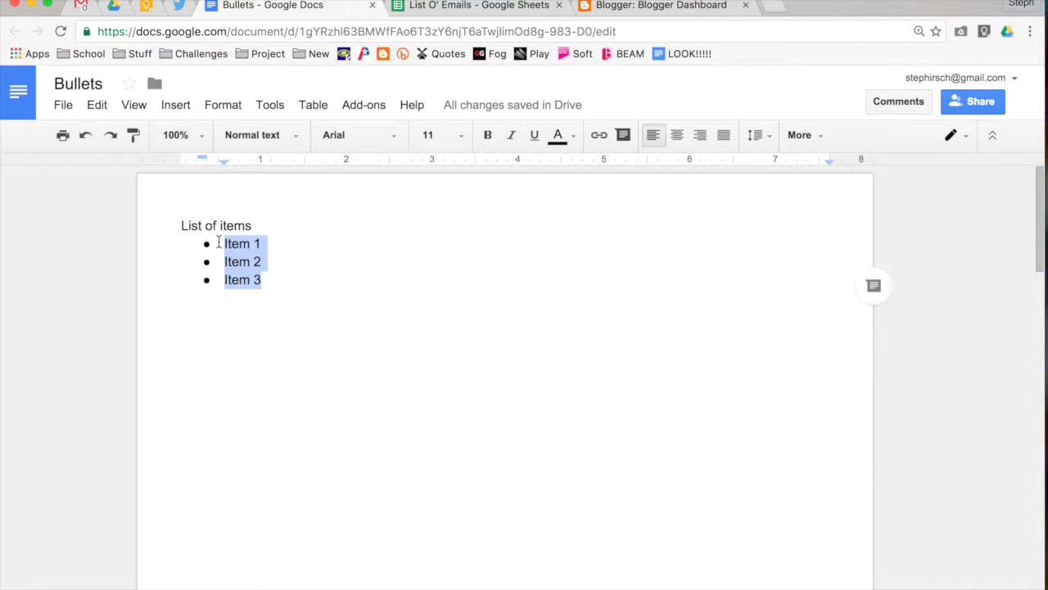
pyautogui.click(805, 137)
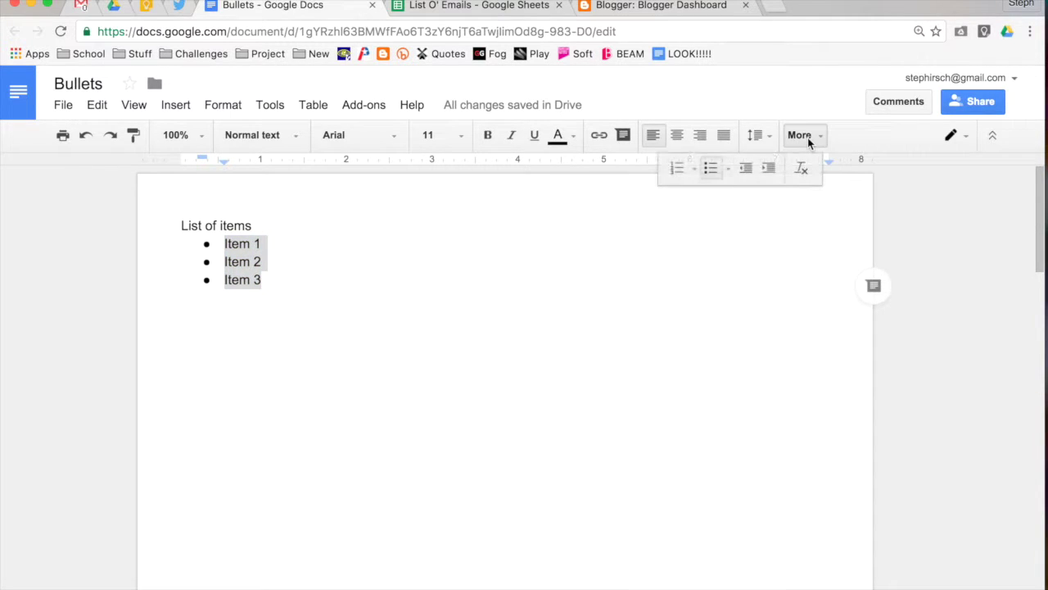
pyautogui.click(730, 169)
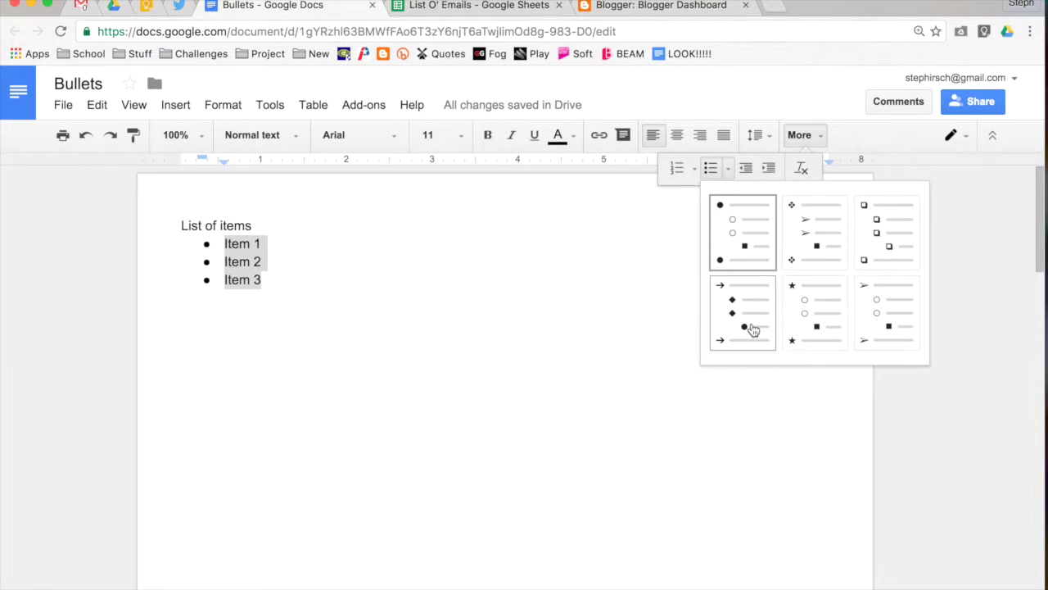
pyautogui.click(815, 340)
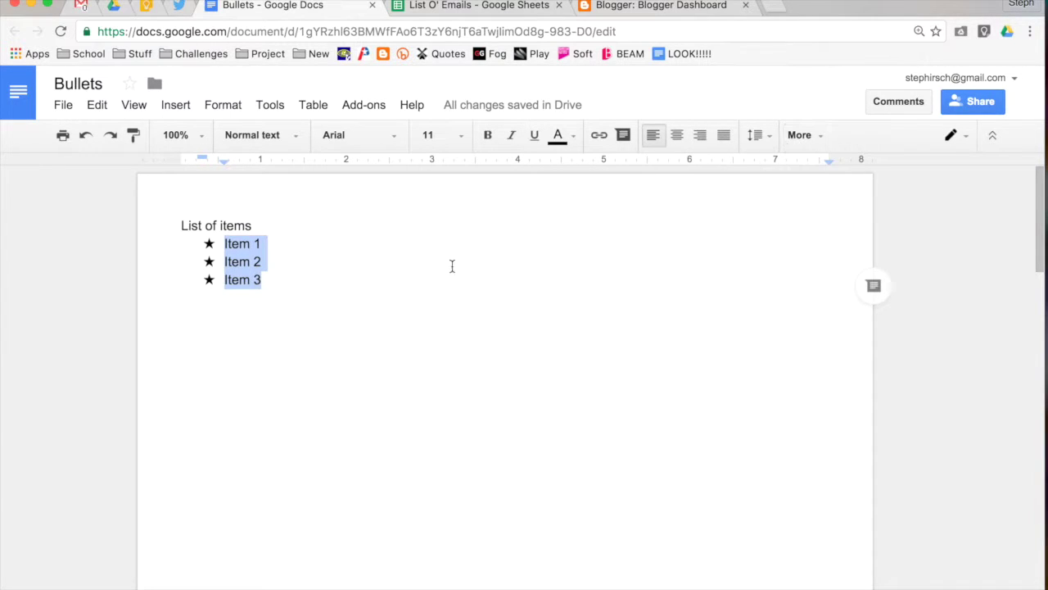
pyautogui.click(379, 276)
pyautogui.click(281, 243)
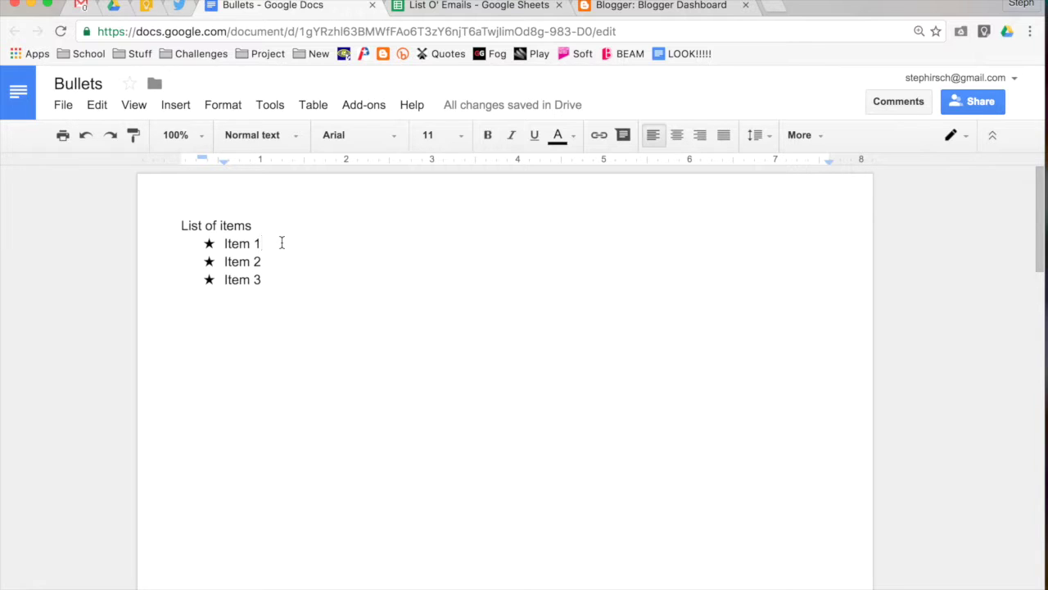
pyautogui.press('Return')
# - Type 'Sub item' under Item 1 and try the increase and decrease indent buttons on it
pyautogui.write('Sub itde')
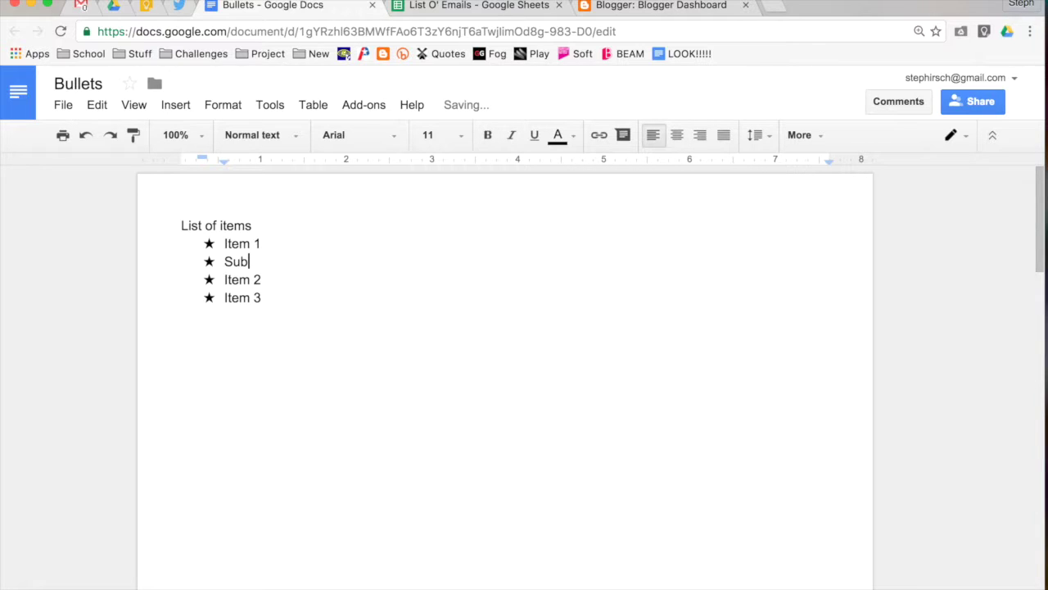
pyautogui.press('BackSpace')
pyautogui.press('BackSpace')
pyautogui.write('em')
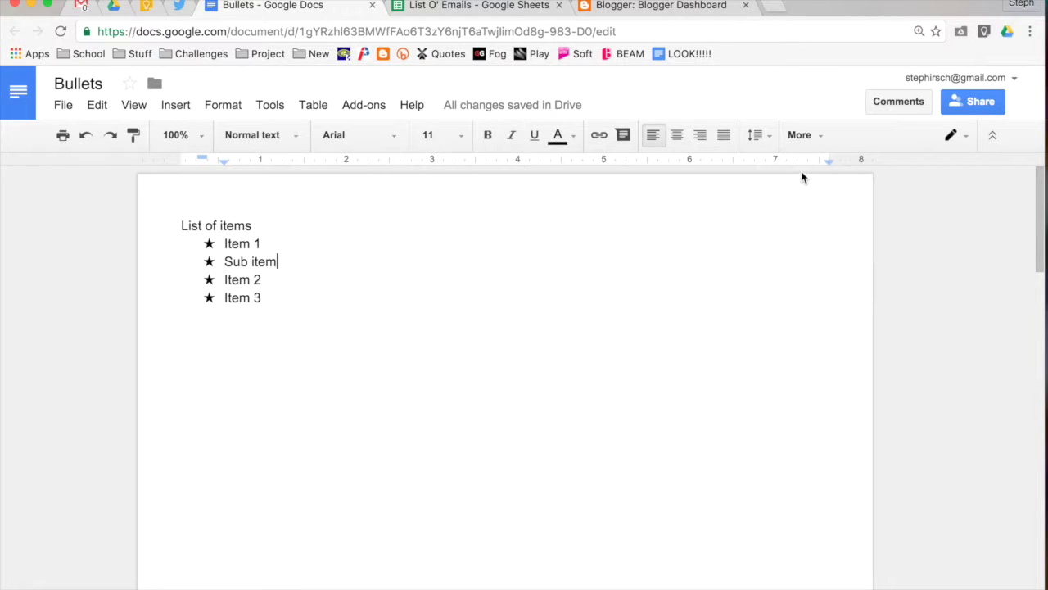
pyautogui.click(809, 140)
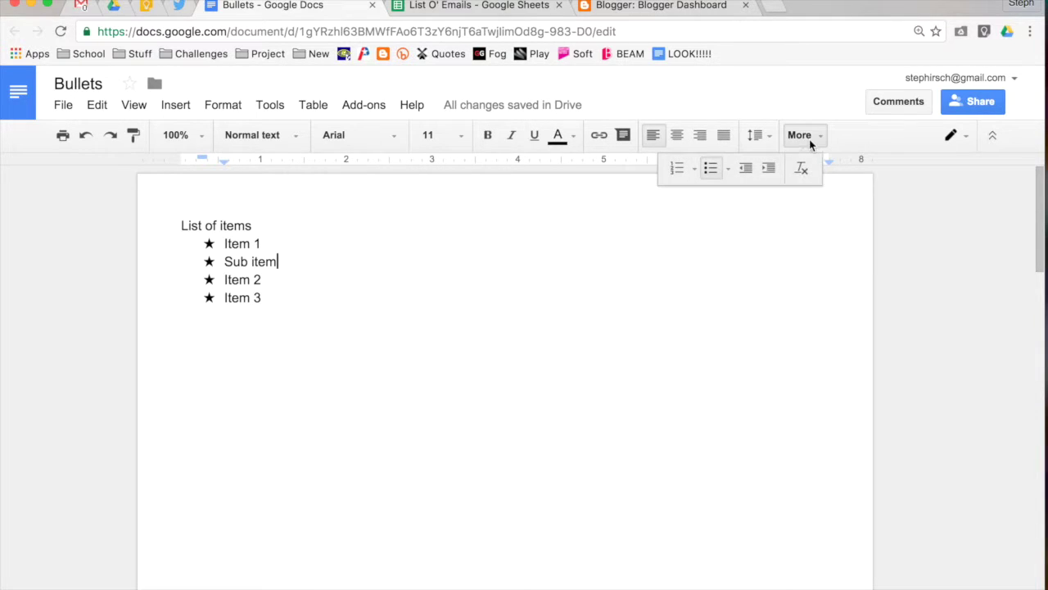
pyautogui.click(762, 177)
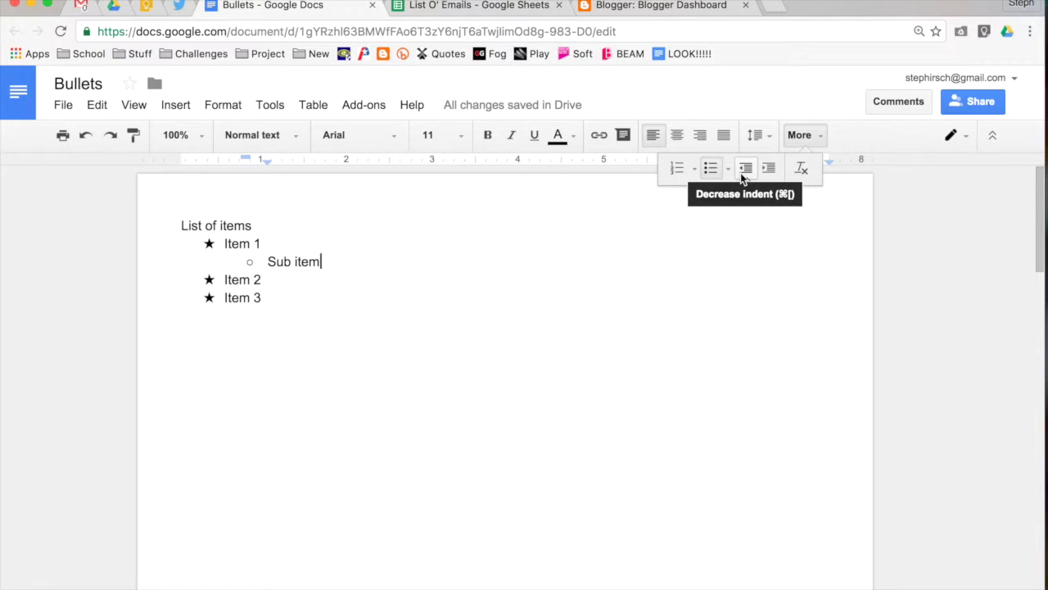
pyautogui.click(742, 175)
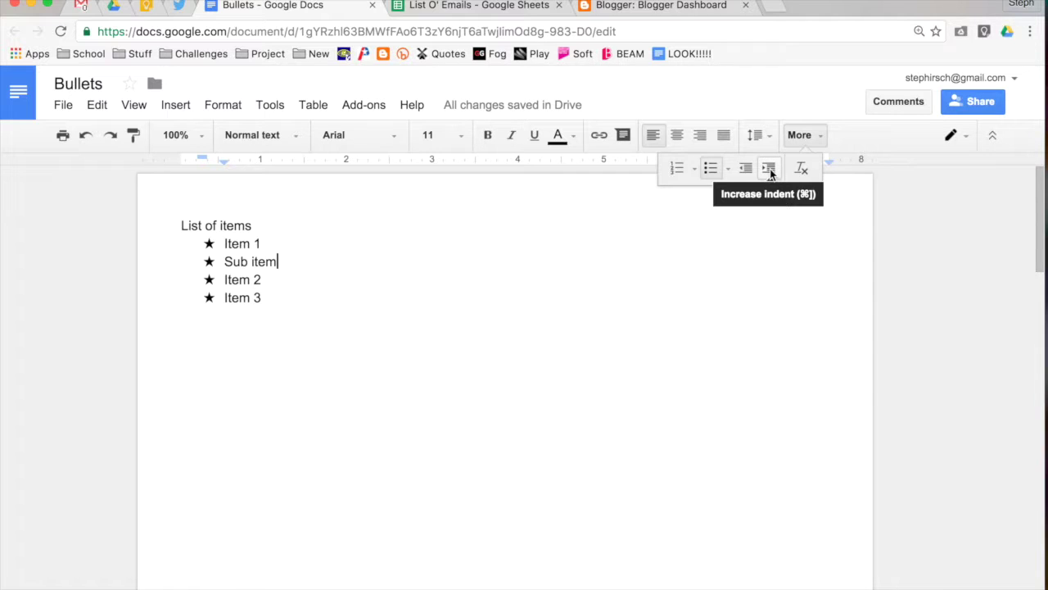
pyautogui.click(770, 168)
pyautogui.click(770, 169)
pyautogui.click(769, 169)
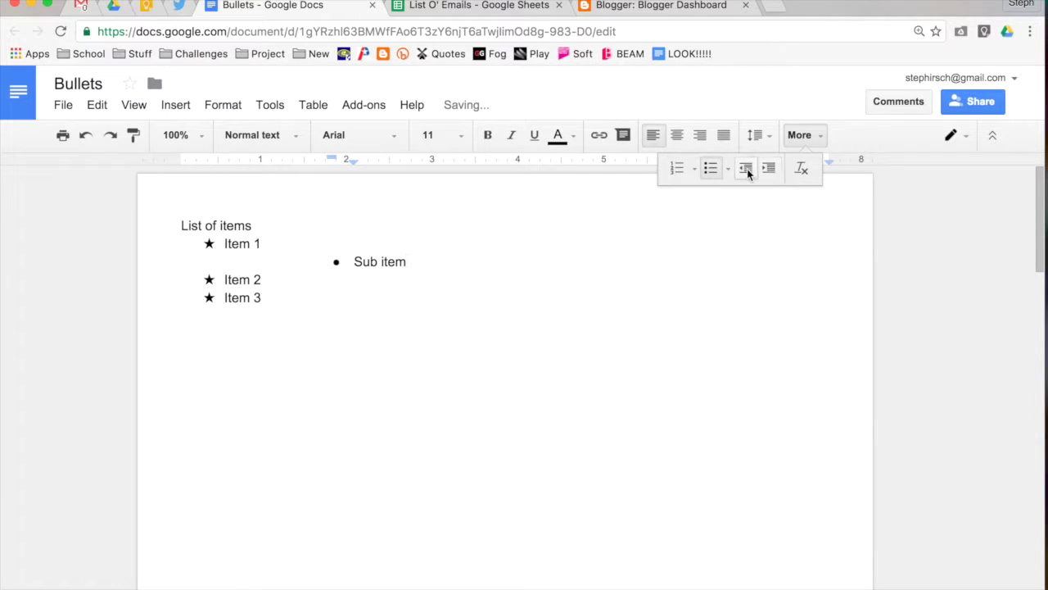
pyautogui.click(746, 171)
pyautogui.click(746, 170)
pyautogui.click(746, 170)
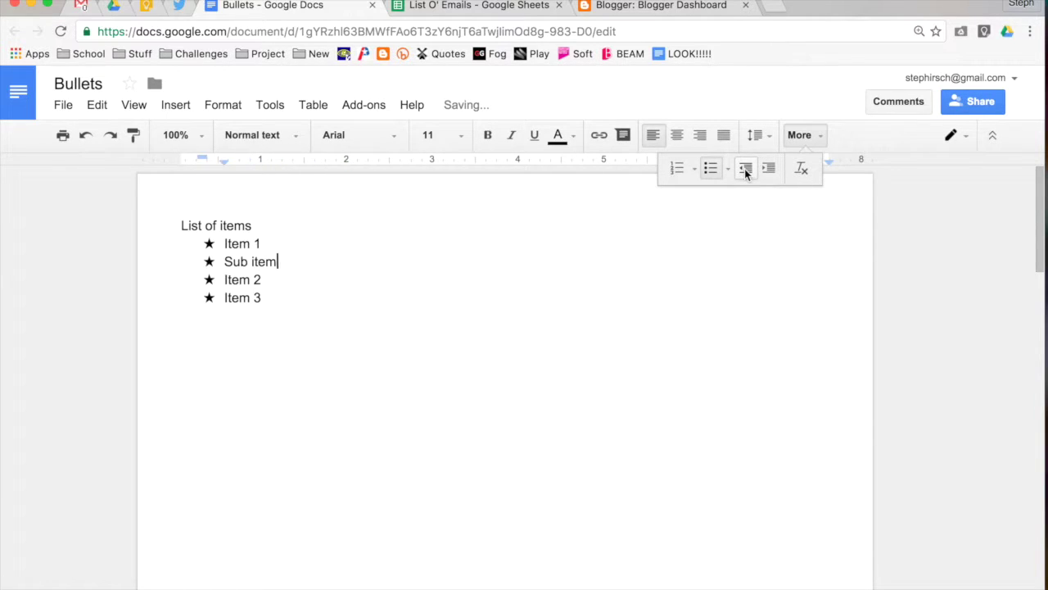
pyautogui.click(799, 138)
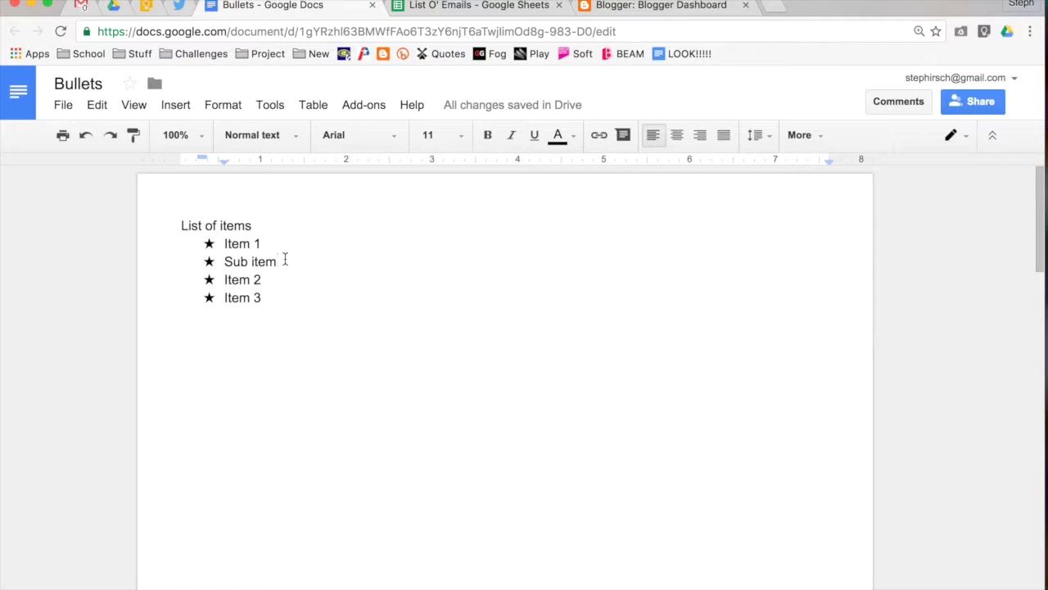
# - Nest Sub item one level under Item 1 using Tab
pyautogui.click(224, 261)
pyautogui.press('Tab')
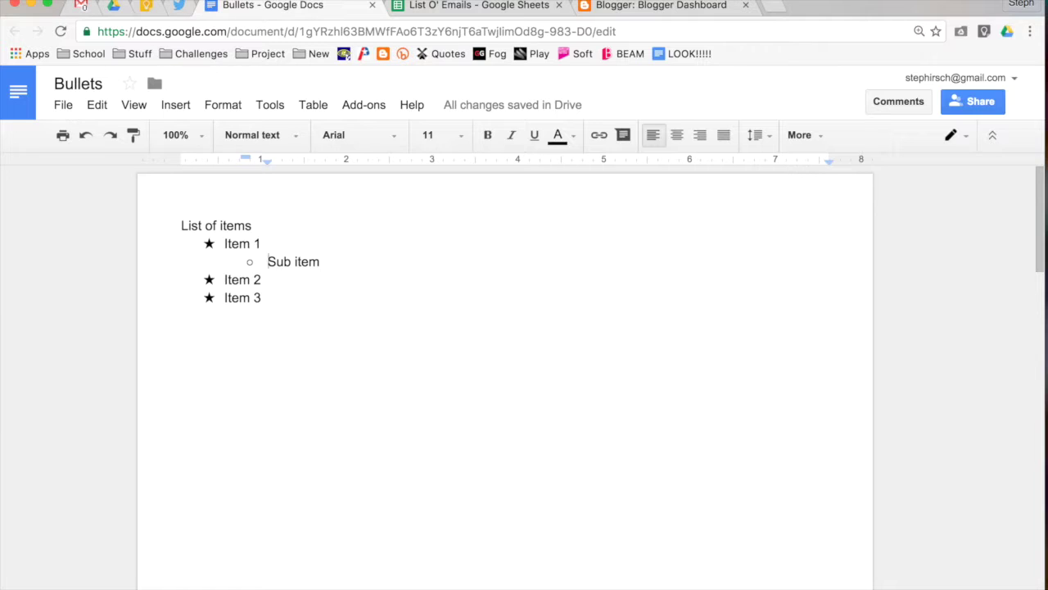
pyautogui.hotkey('shift', 'Tab')
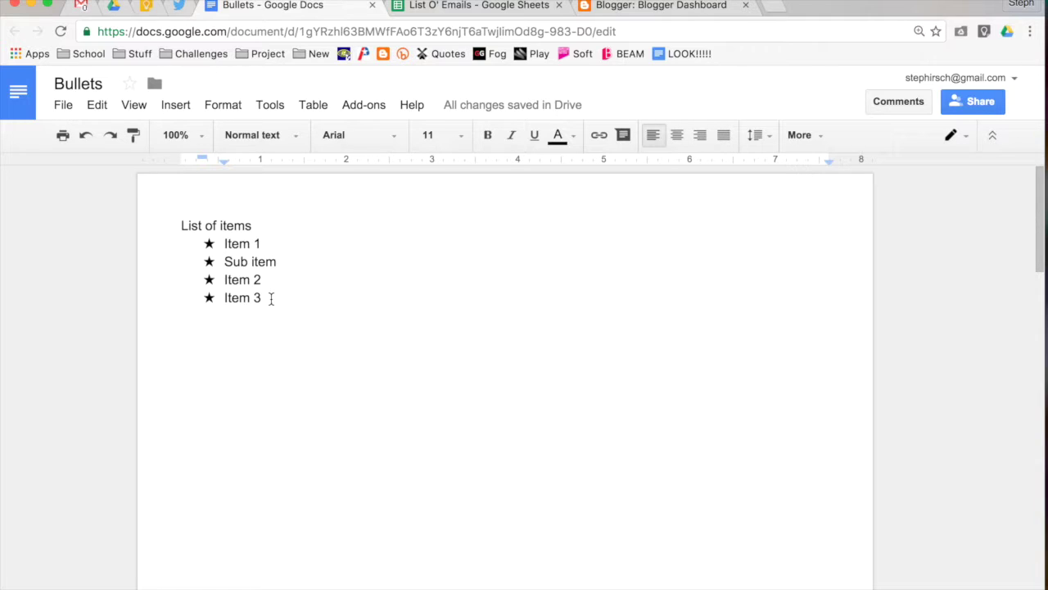
pyautogui.press('Tab')
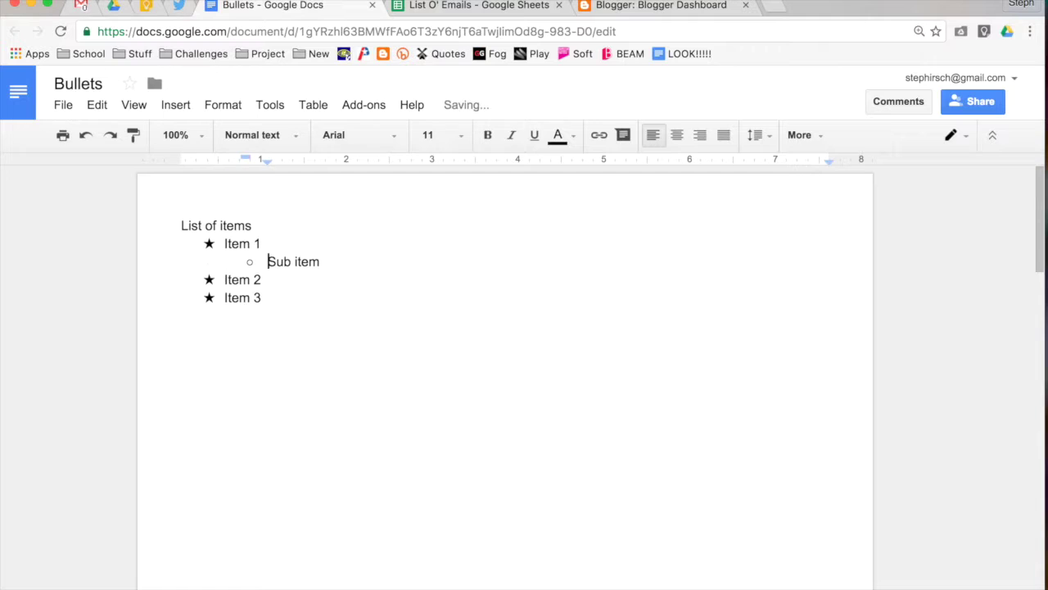
pyautogui.moveTo(271, 295); pyautogui.dragTo(211, 242)
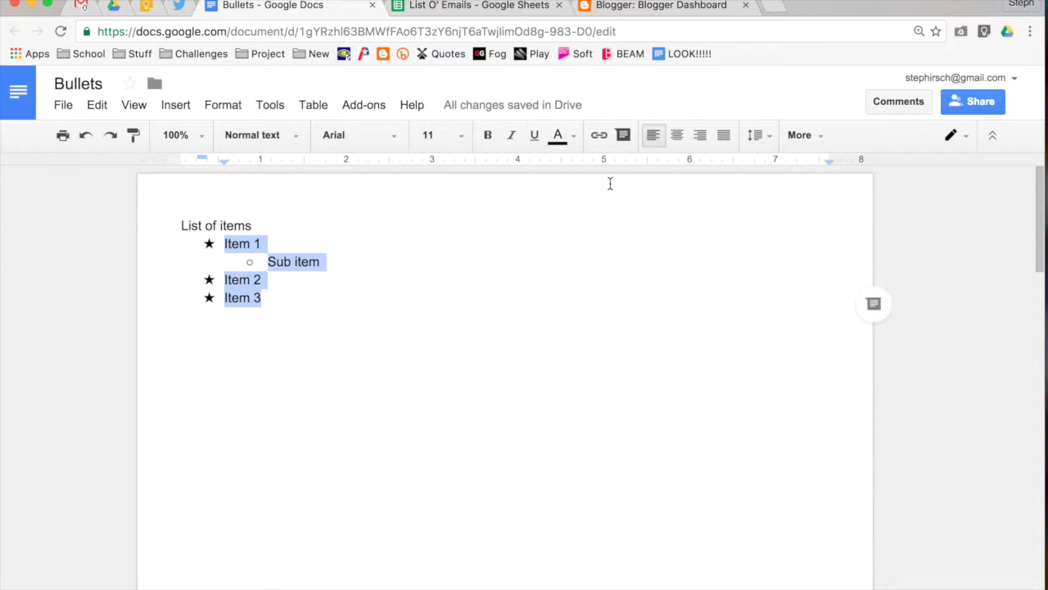
# - Convert the Item list to a numbered list
pyautogui.click(809, 136)
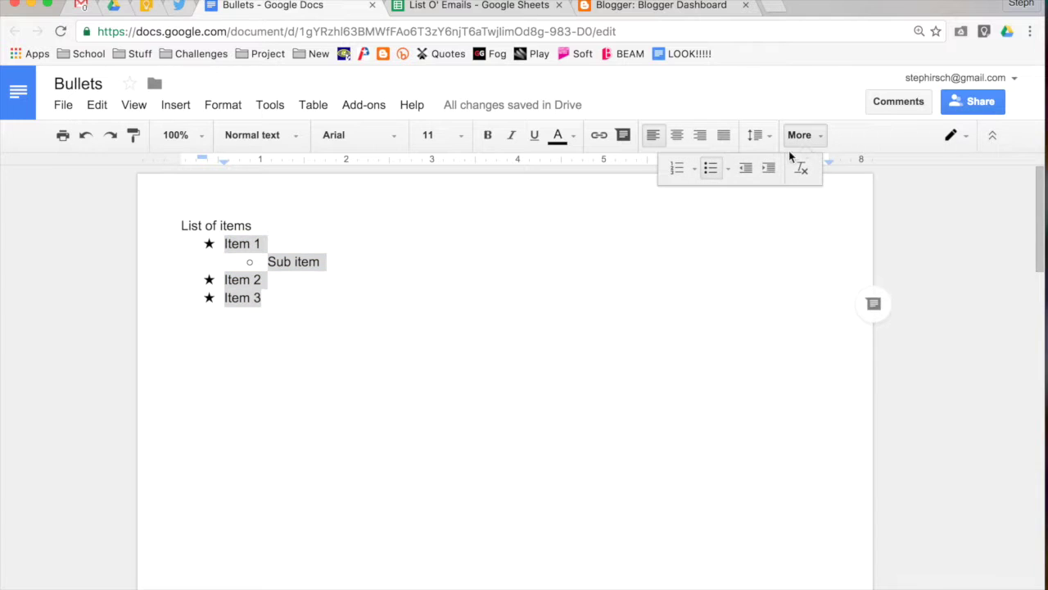
pyautogui.click(677, 170)
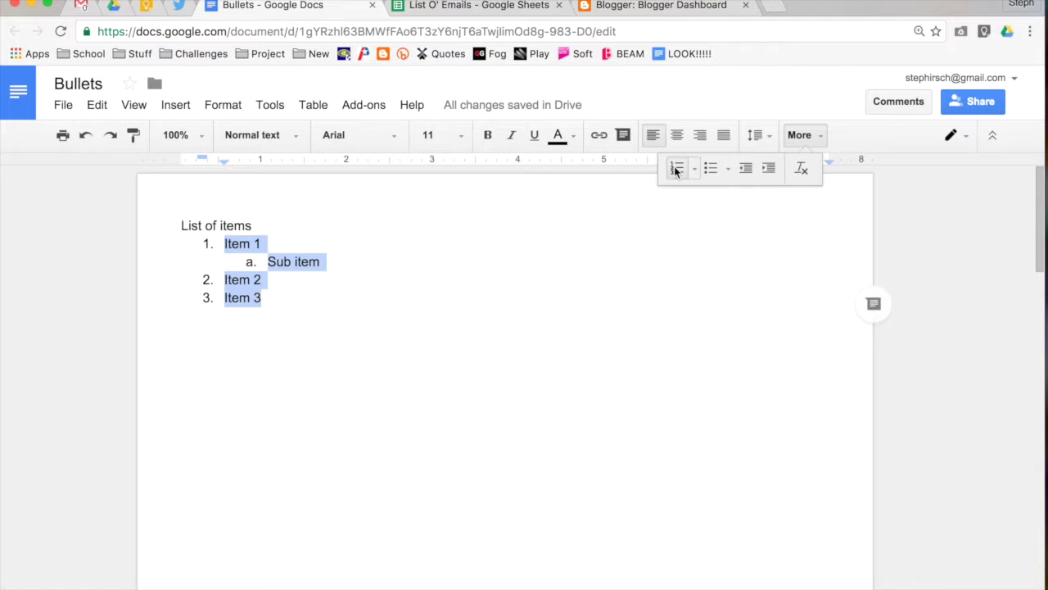
pyautogui.click(249, 263)
pyautogui.click(284, 280)
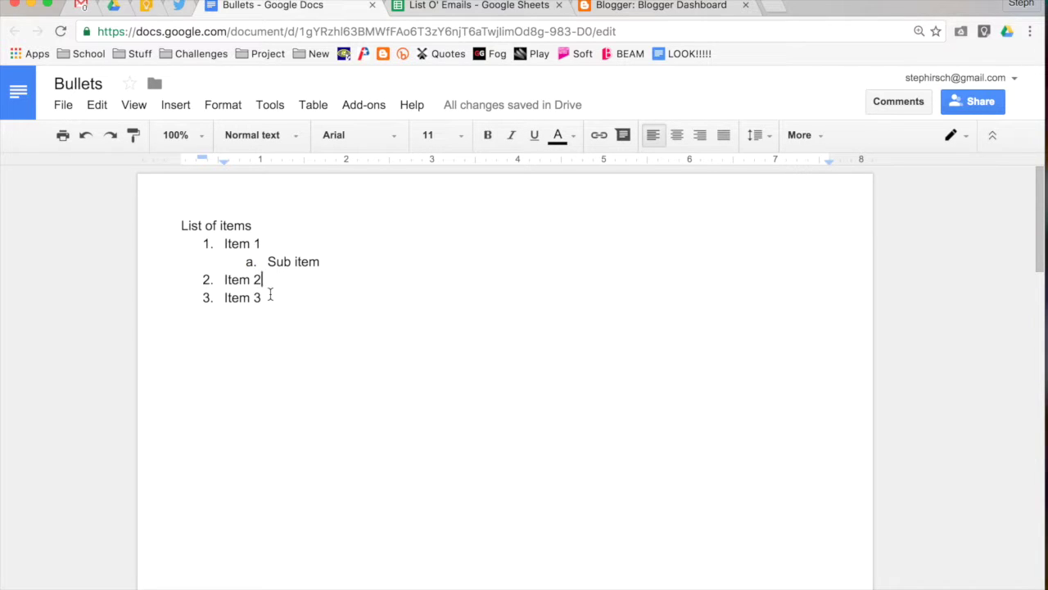
# - Apply the I. A. 1. Roman-numeral numbering preset to the whole list
pyautogui.click(265, 300)
pyautogui.moveTo(265, 300); pyautogui.dragTo(225, 243)
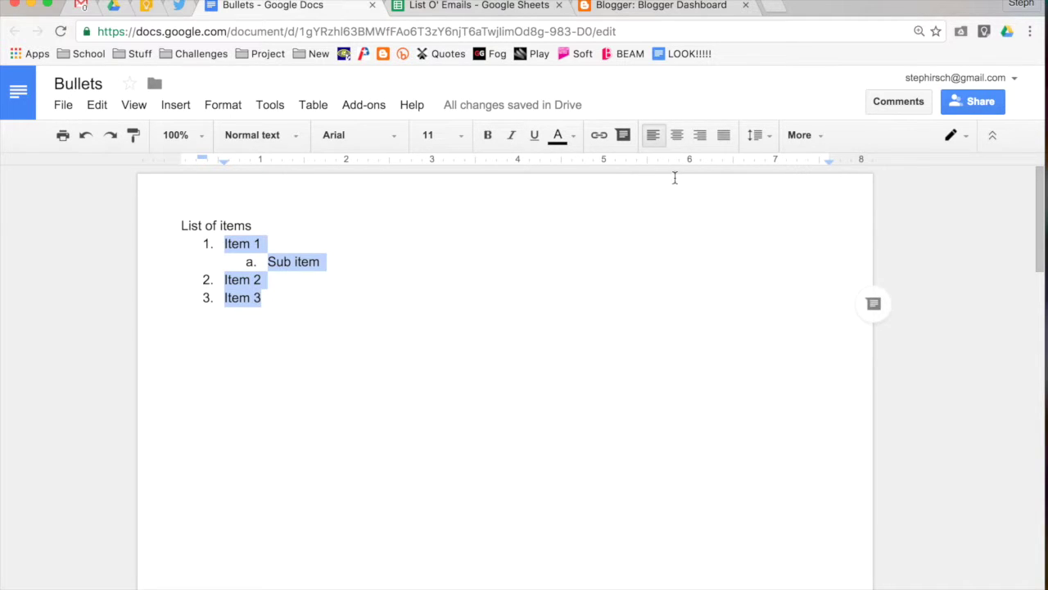
pyautogui.click(803, 136)
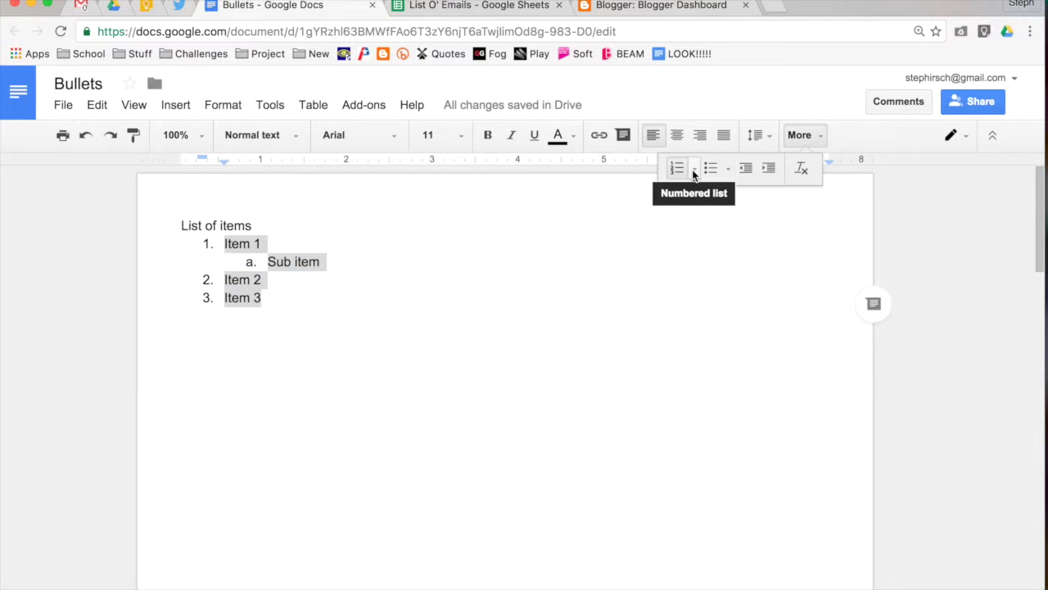
pyautogui.click(693, 169)
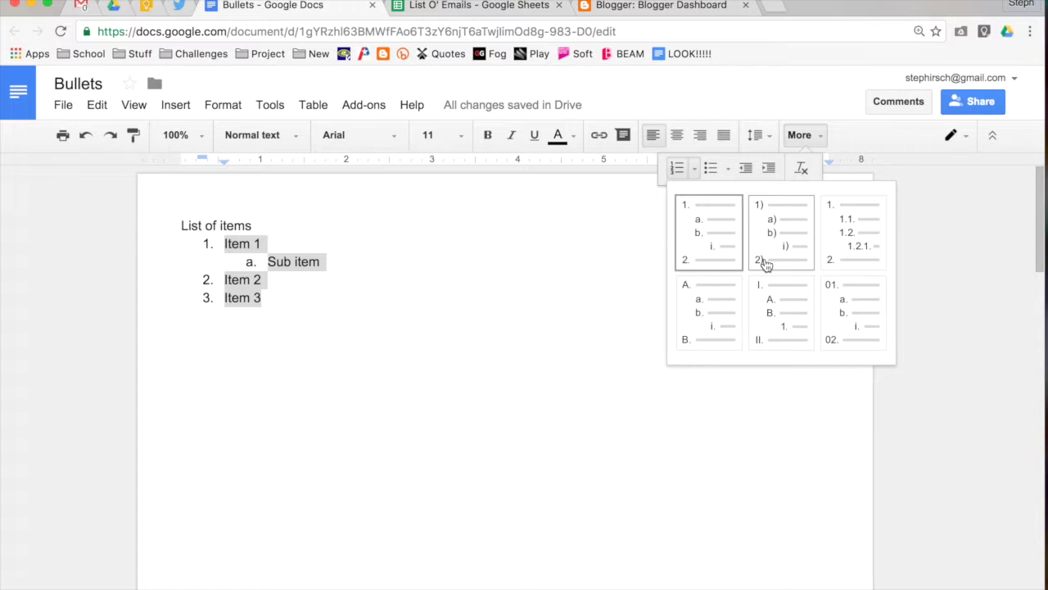
pyautogui.click(777, 340)
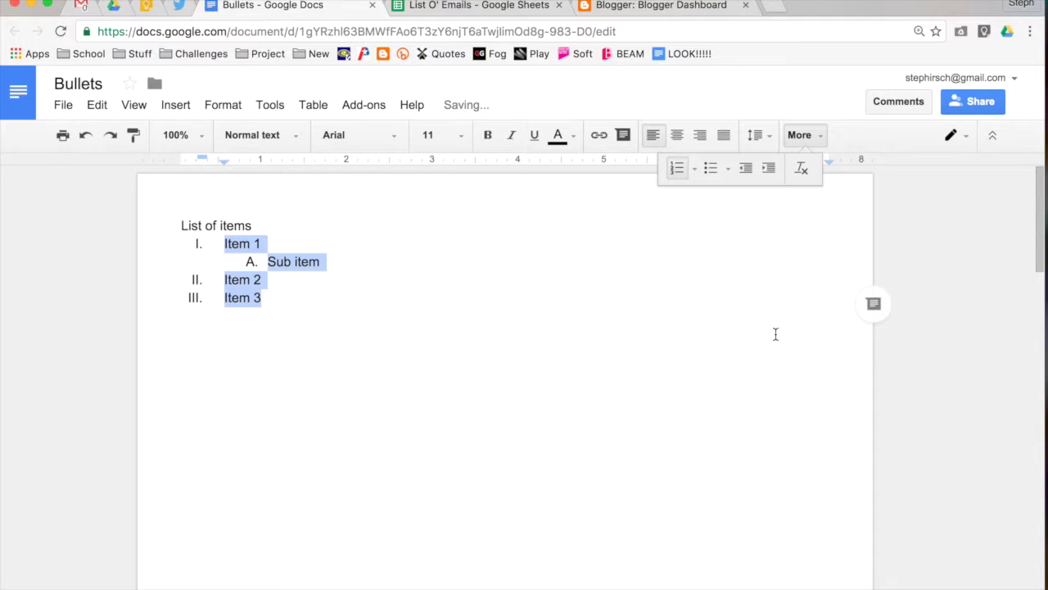
pyautogui.click(799, 138)
pyautogui.click(447, 335)
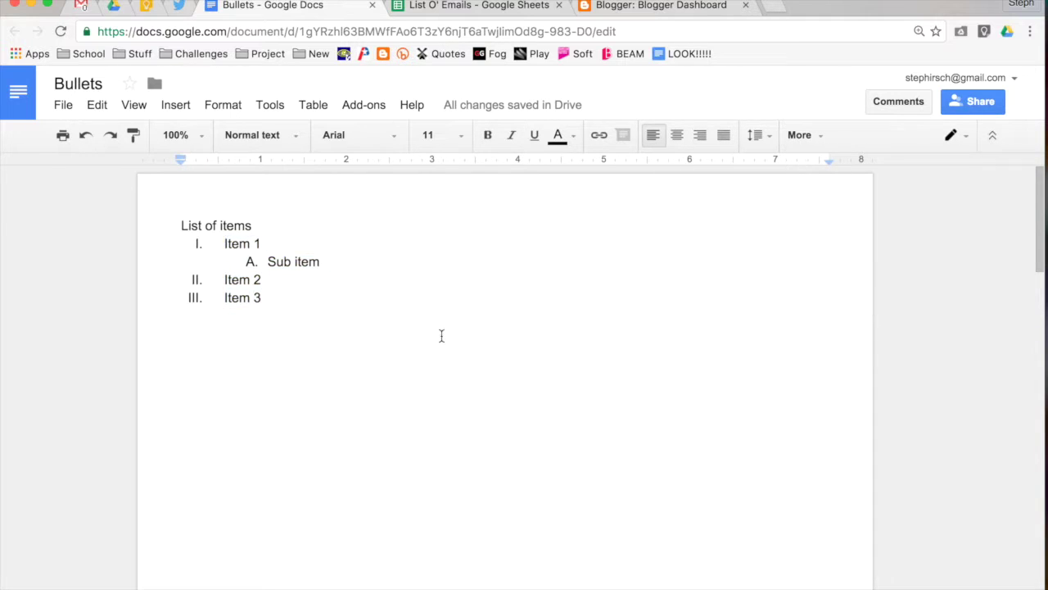
# - Apply diamond bullets to the ten color names Warm through Teal
pyautogui.scroll(-5, 312, 307)
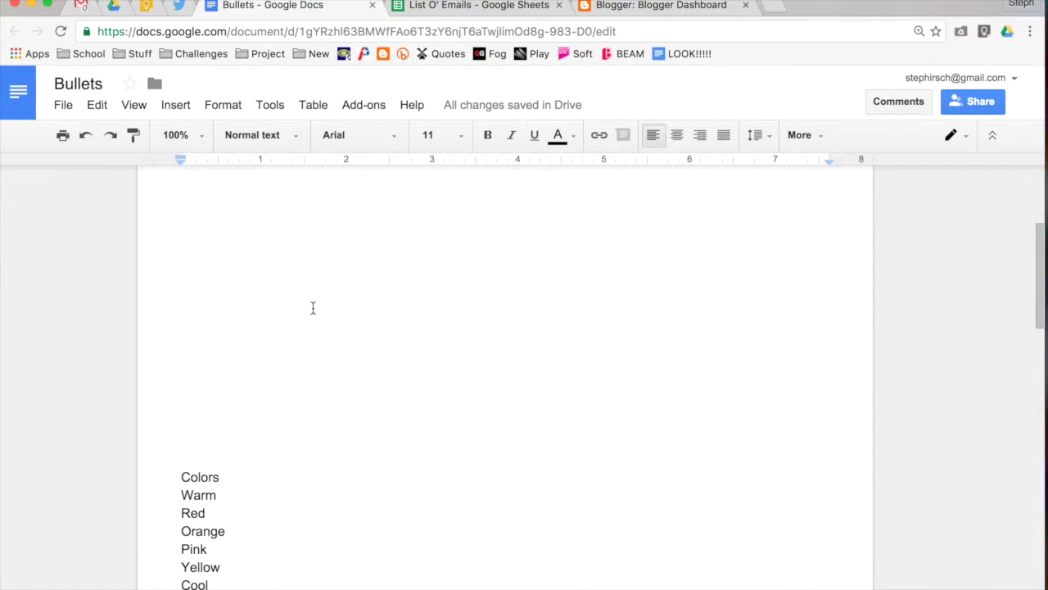
pyautogui.scroll(-3, 312, 307)
pyautogui.scroll(-2, 312, 307)
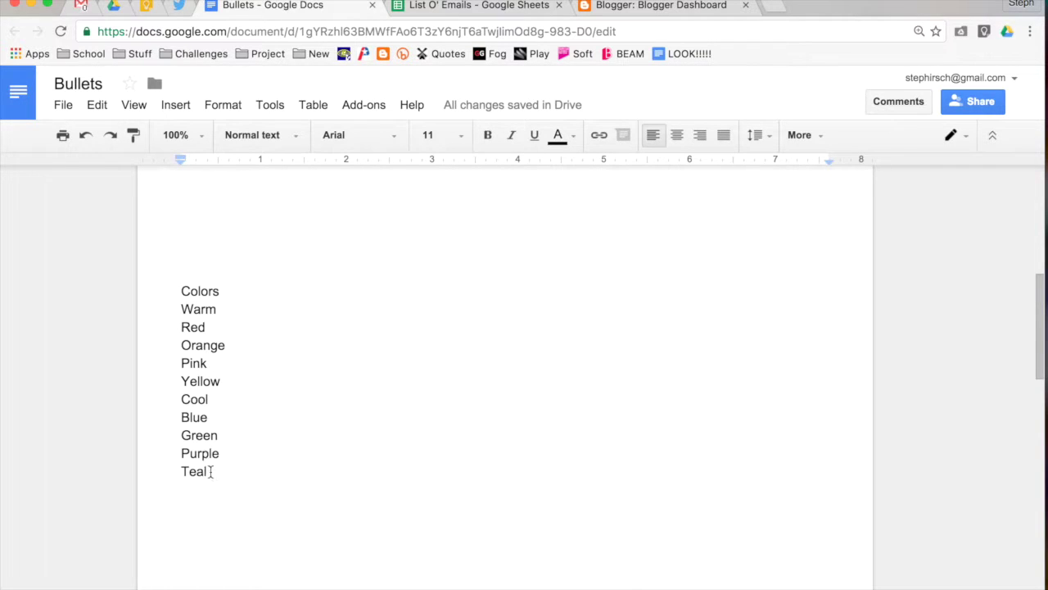
pyautogui.doubleClick(209, 309)
pyautogui.doubleClick(200, 396)
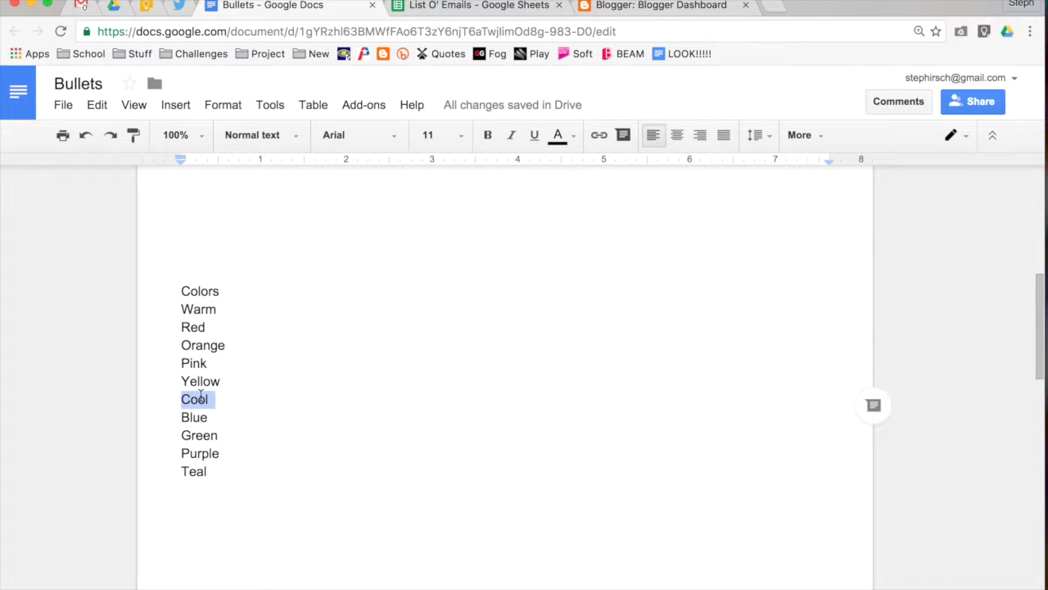
pyautogui.click(246, 419)
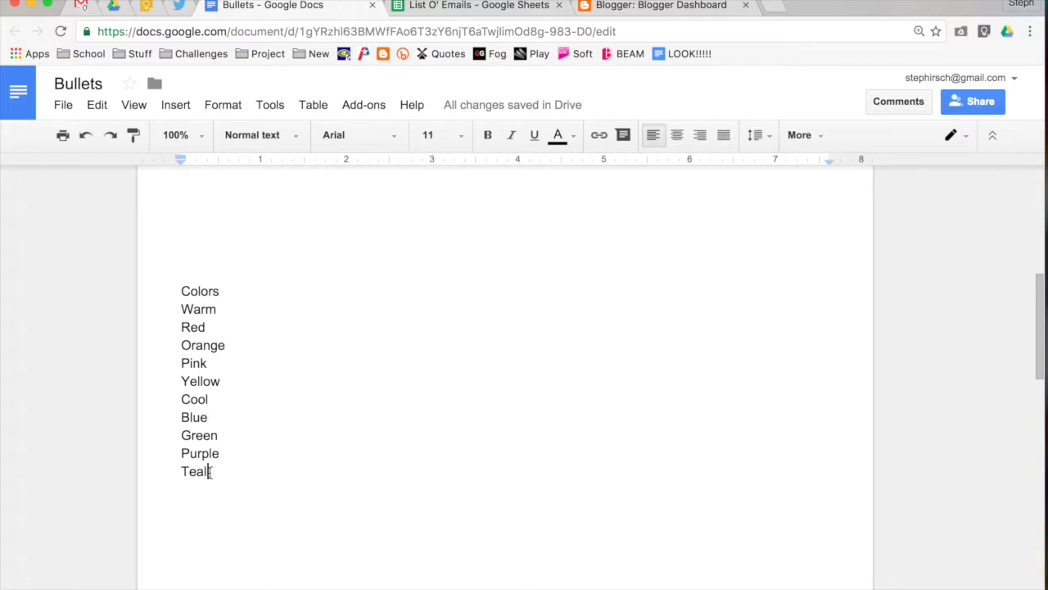
pyautogui.moveTo(212, 473); pyautogui.dragTo(177, 314)
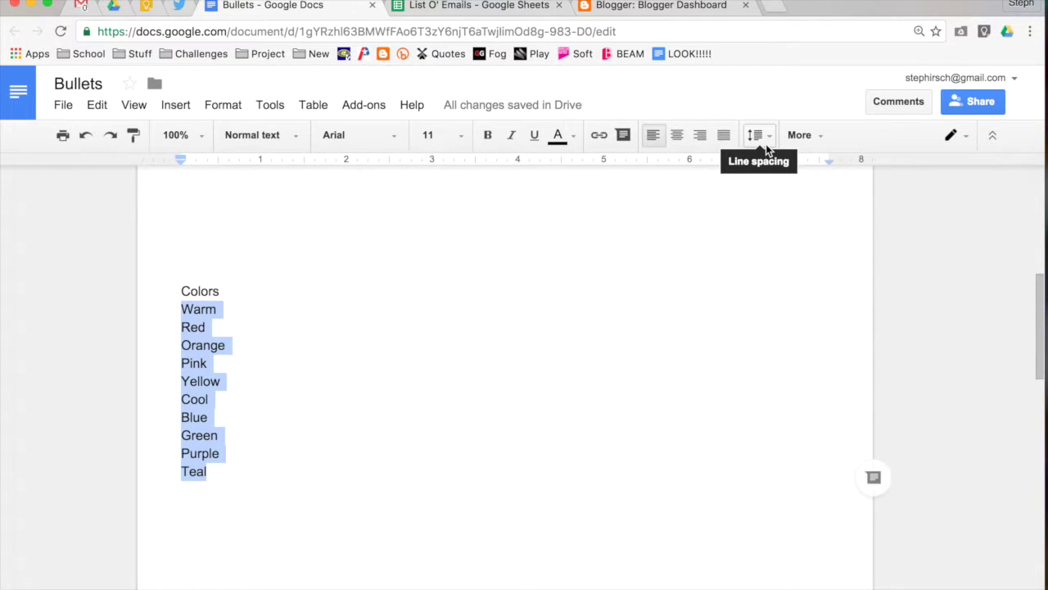
pyautogui.click(814, 139)
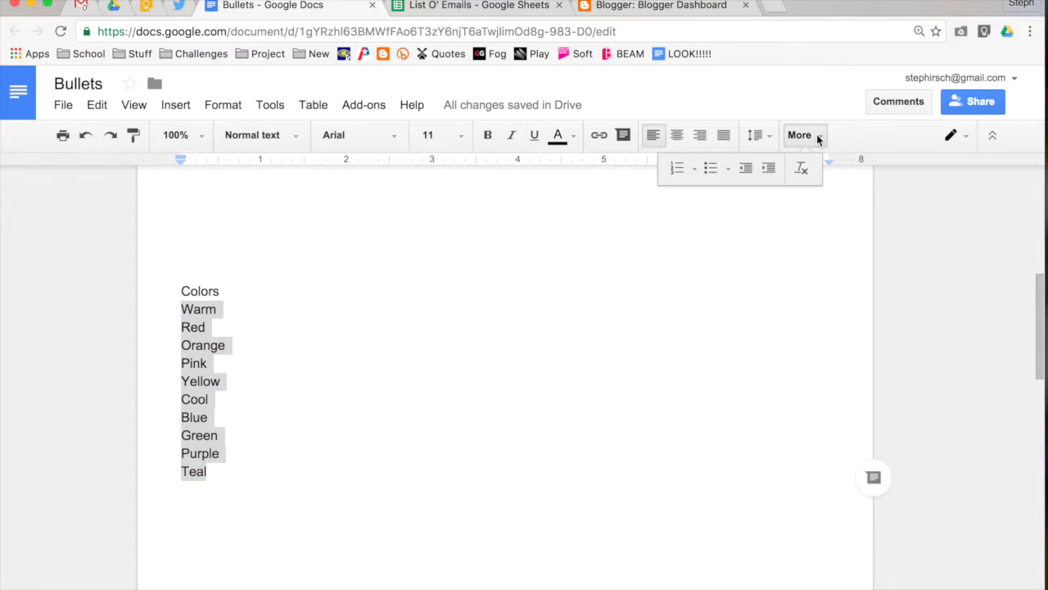
pyautogui.click(727, 169)
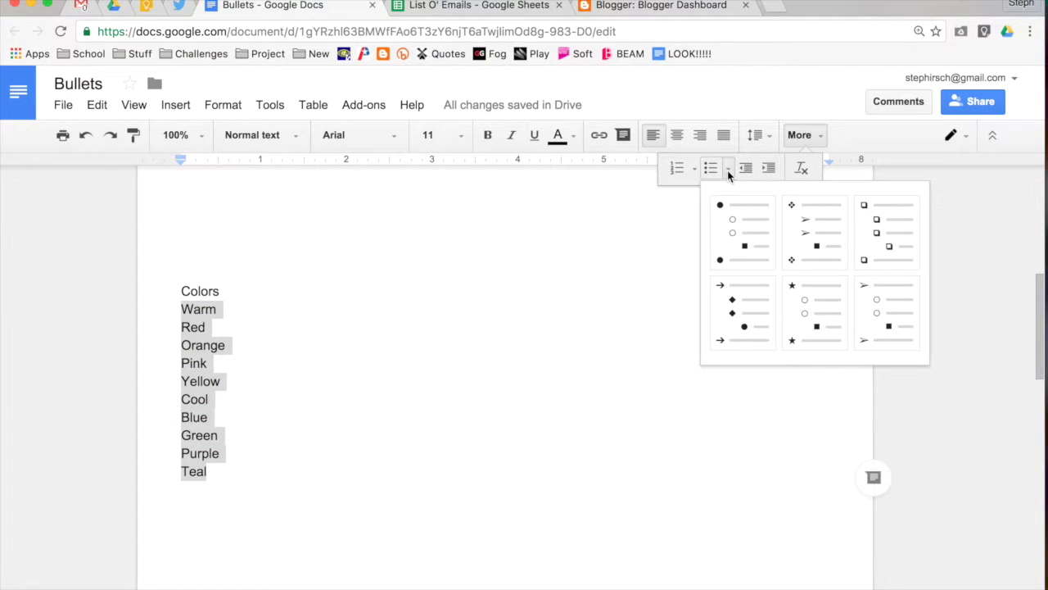
pyautogui.click(809, 246)
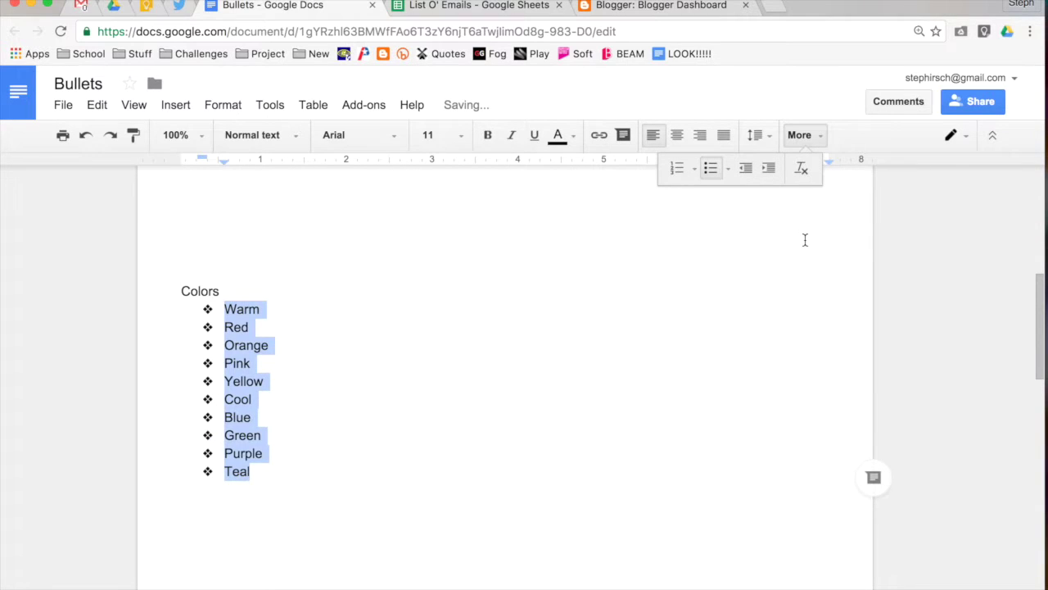
pyautogui.click(340, 440)
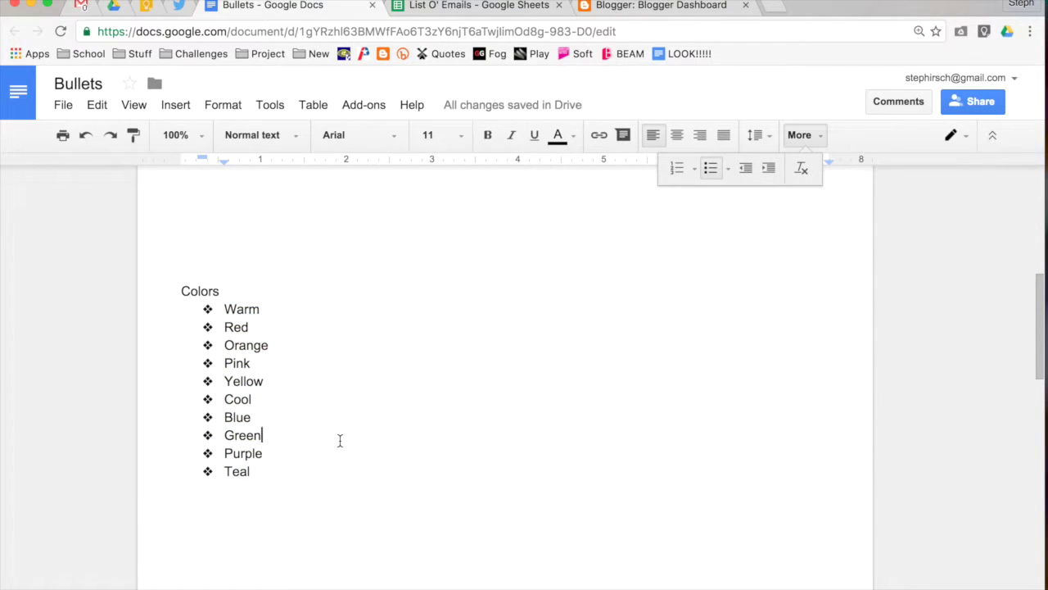
pyautogui.click(799, 135)
pyautogui.click(256, 381)
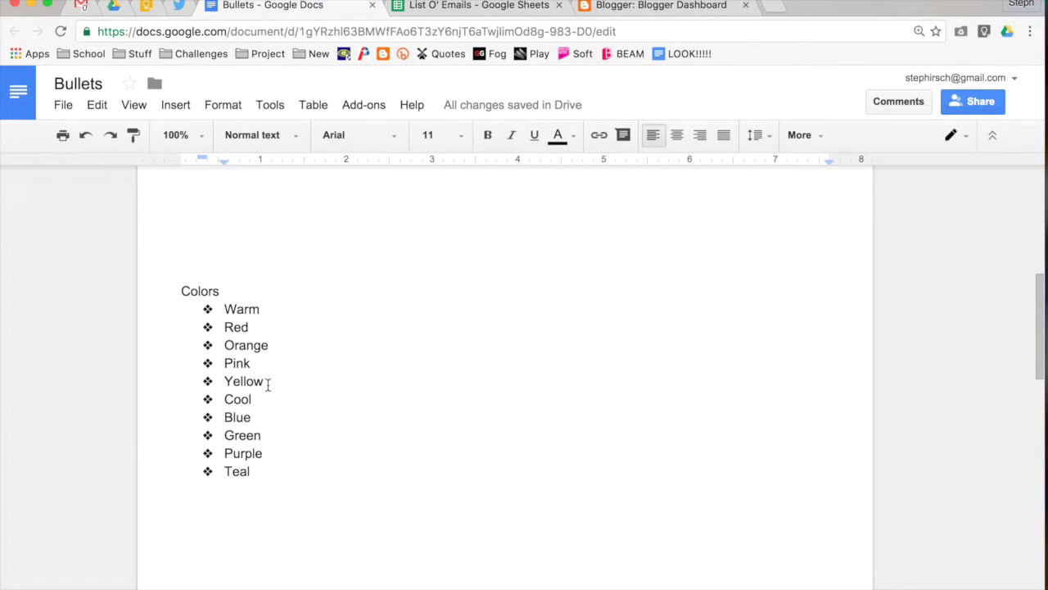
# - Nest Red, Orange, Pink and Yellow one level under Warm
pyautogui.click(261, 379)
pyautogui.moveTo(262, 381); pyautogui.dragTo(218, 327)
pyautogui.press('Tab')
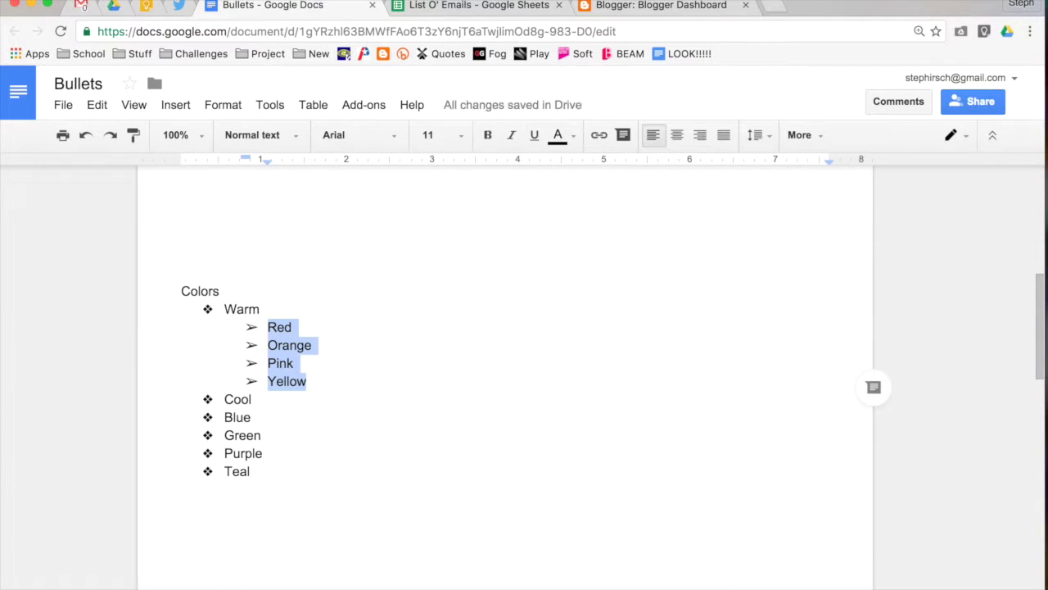
pyautogui.scroll(-3, 328, 409)
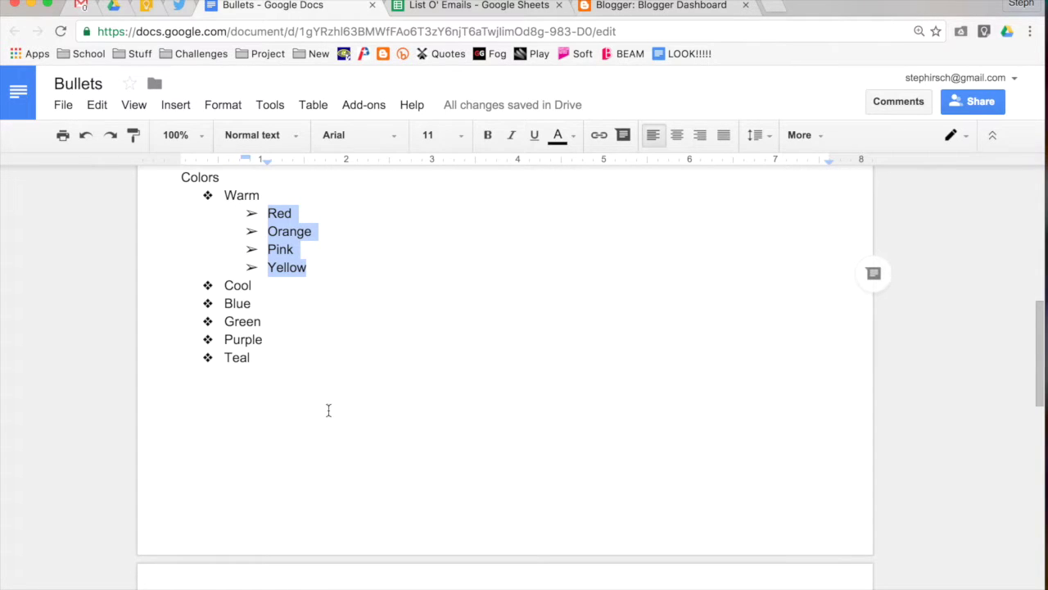
pyautogui.click(254, 355)
# - Nest Blue, Green, Purple and Teal one level under Cool
pyautogui.moveTo(255, 356); pyautogui.dragTo(219, 307)
pyautogui.press('Tab')
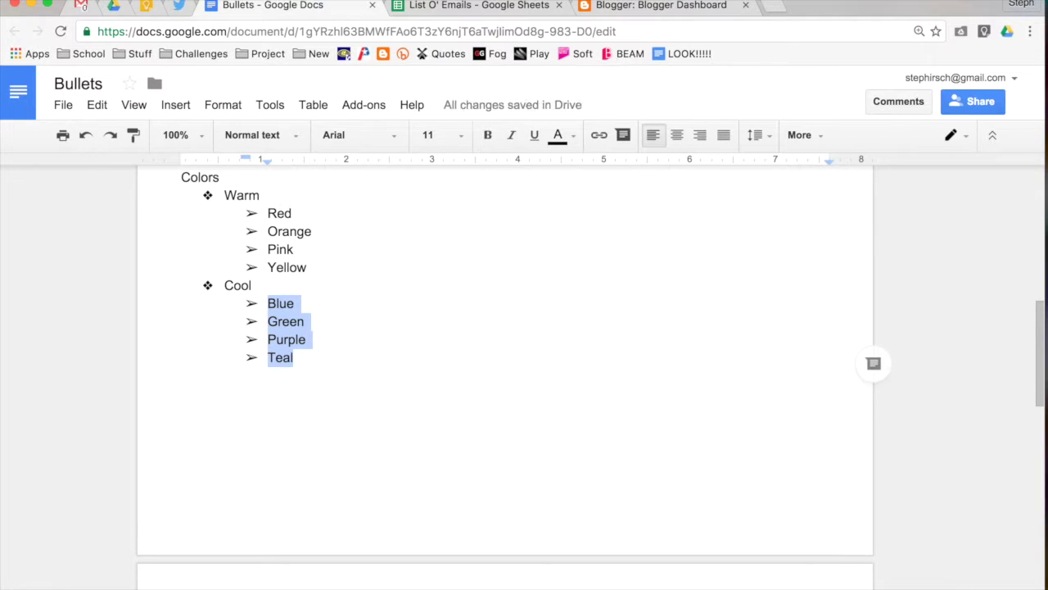
pyautogui.press('Tab')
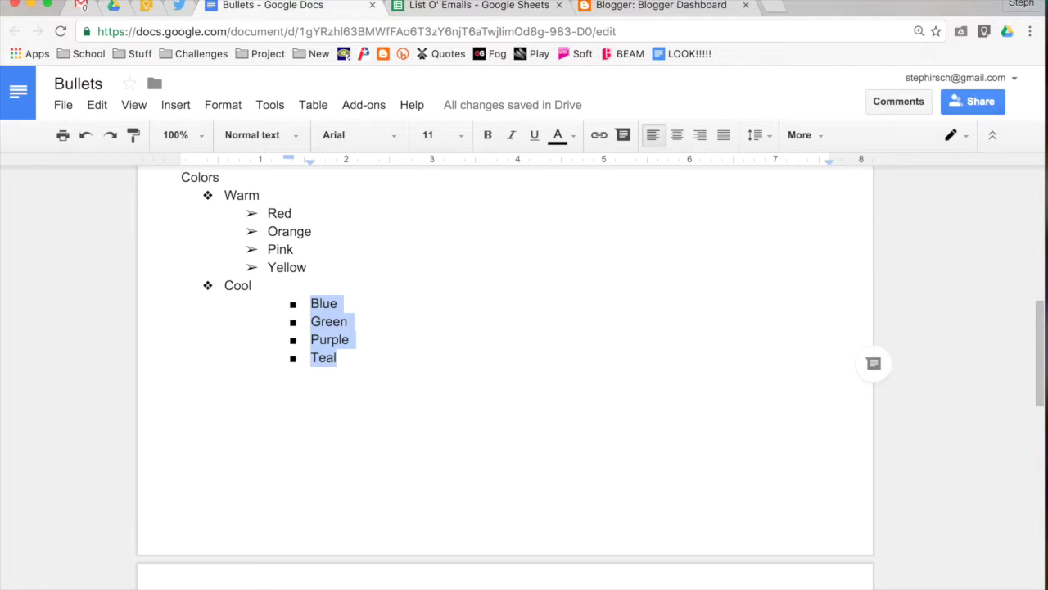
pyautogui.hotkey('shift', 'Tab')
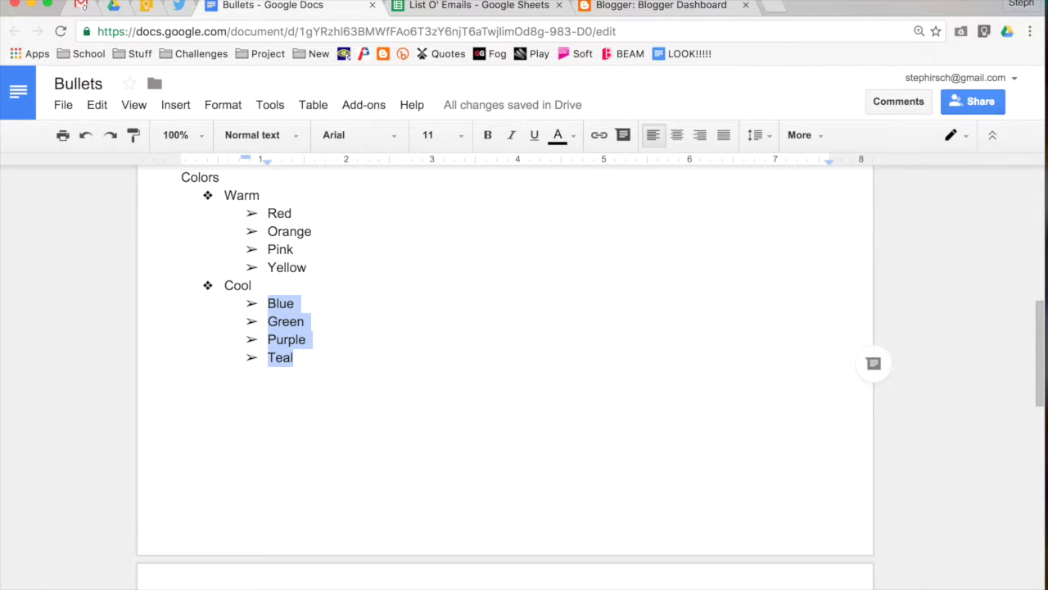
pyautogui.scroll(1, 341, 382)
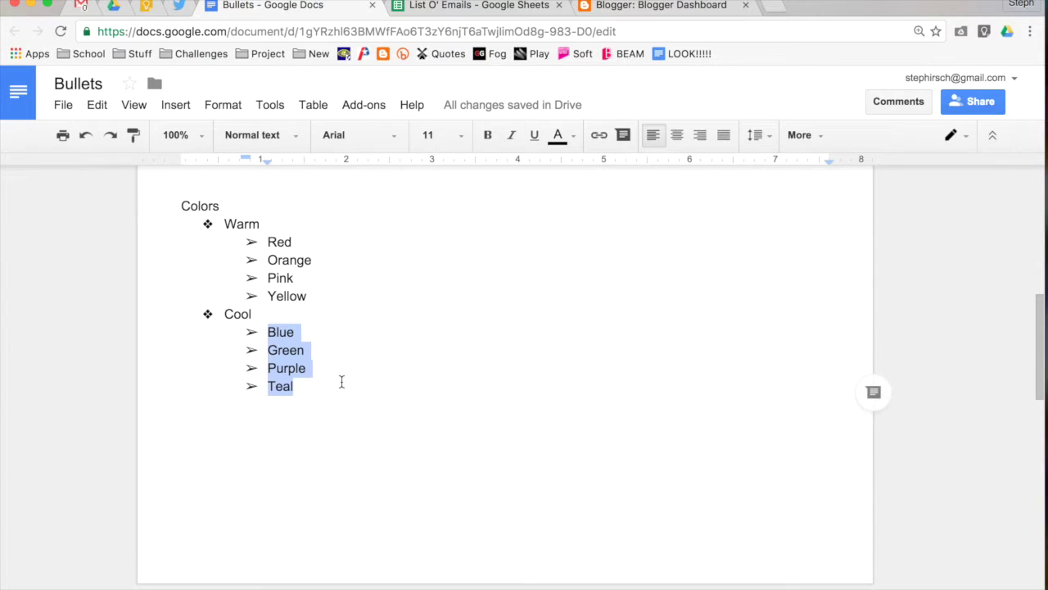
pyautogui.click(312, 388)
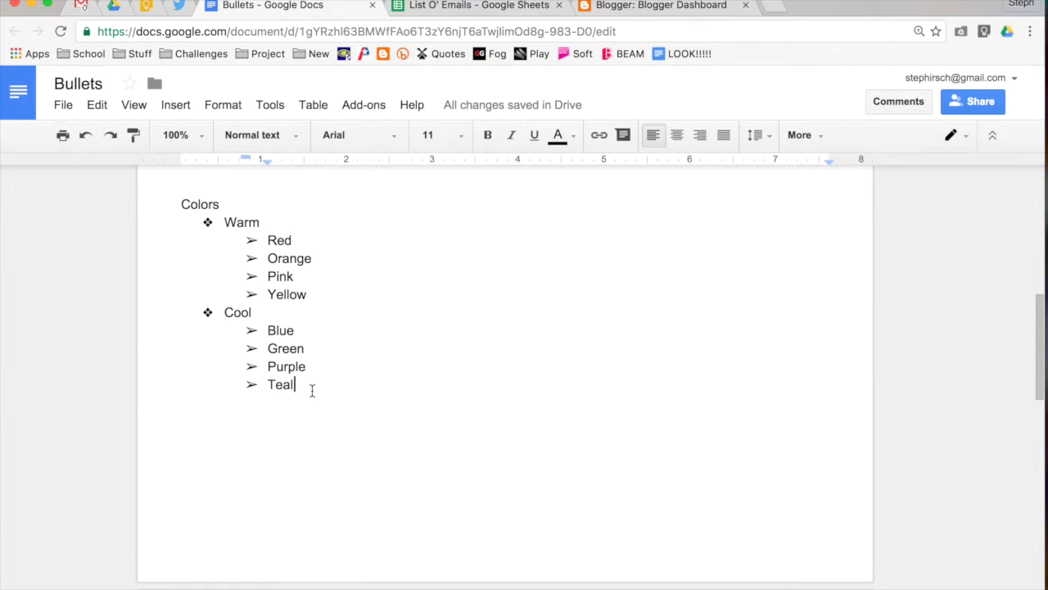
pyautogui.moveTo(312, 388); pyautogui.dragTo(225, 226)
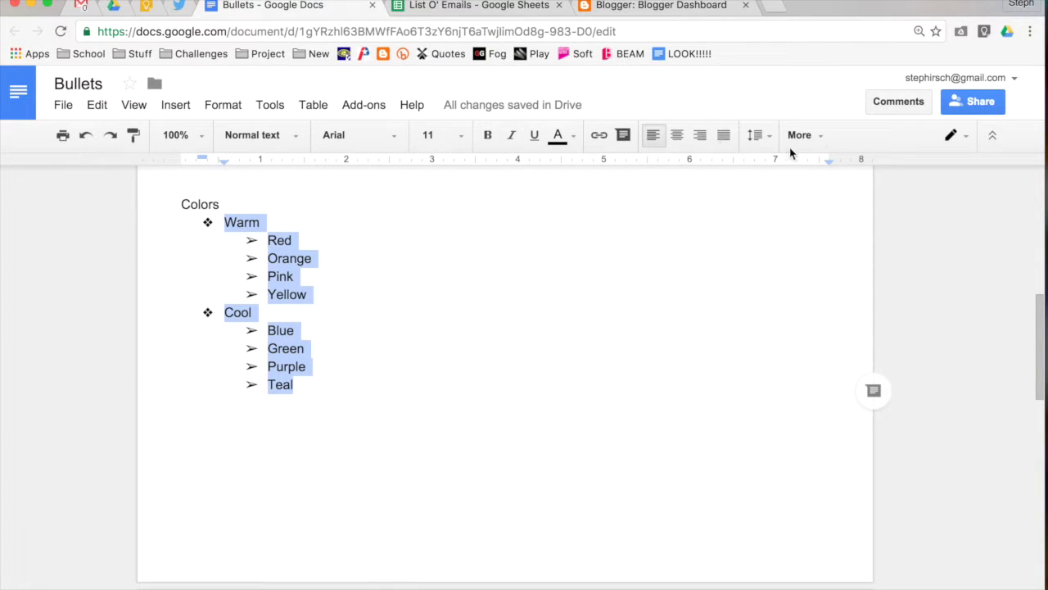
# - Number the color list so Warm and Cool get 1., 2. with lettered sub-items
pyautogui.click(818, 139)
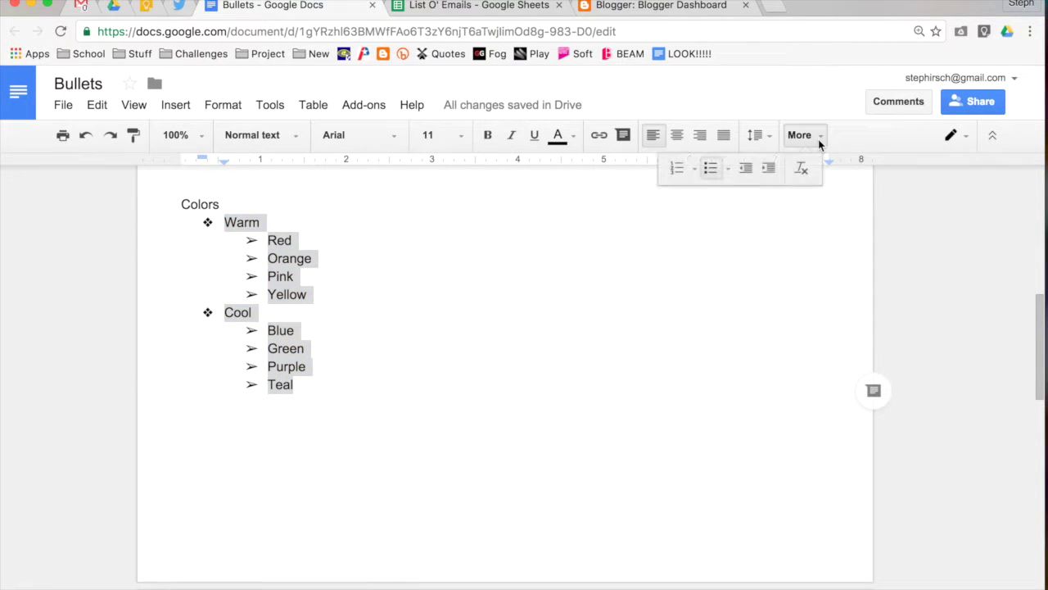
pyautogui.click(678, 171)
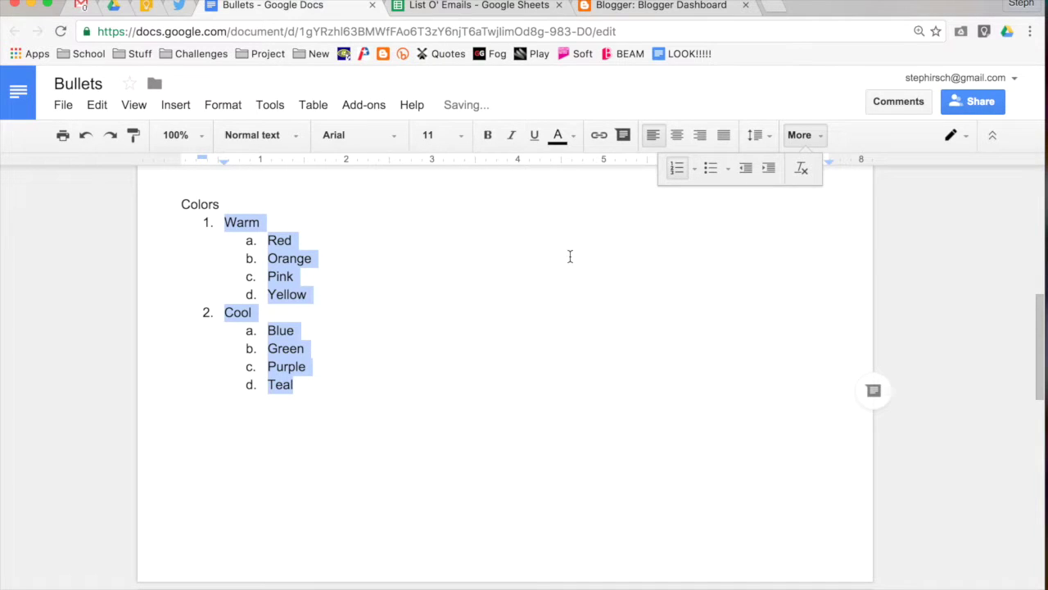
pyautogui.click(462, 342)
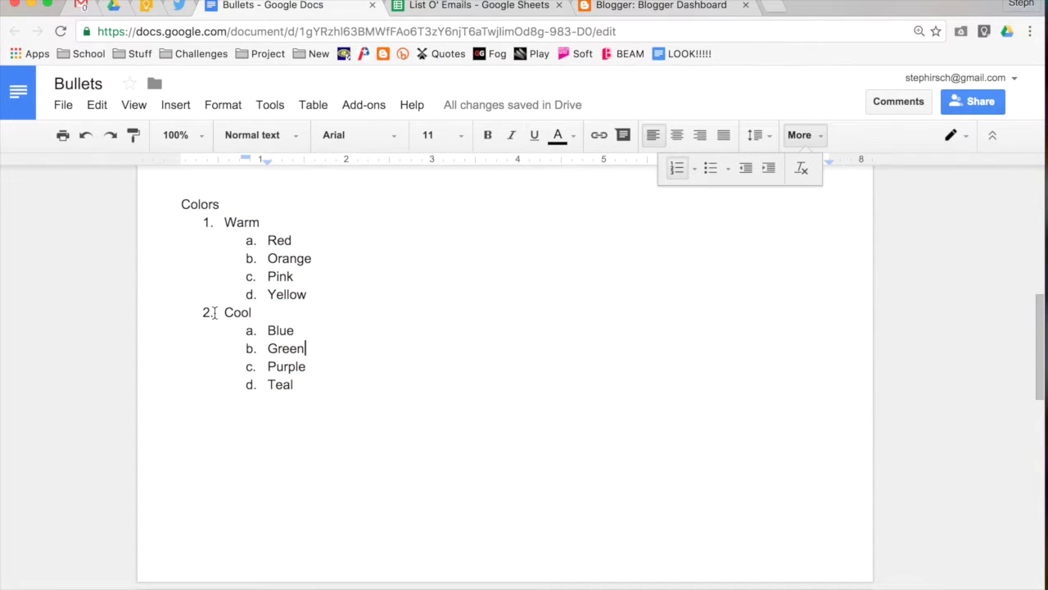
# - Insert two blank, unnumbered lines between Yellow and Cool
pyautogui.scroll(2, 257, 253)
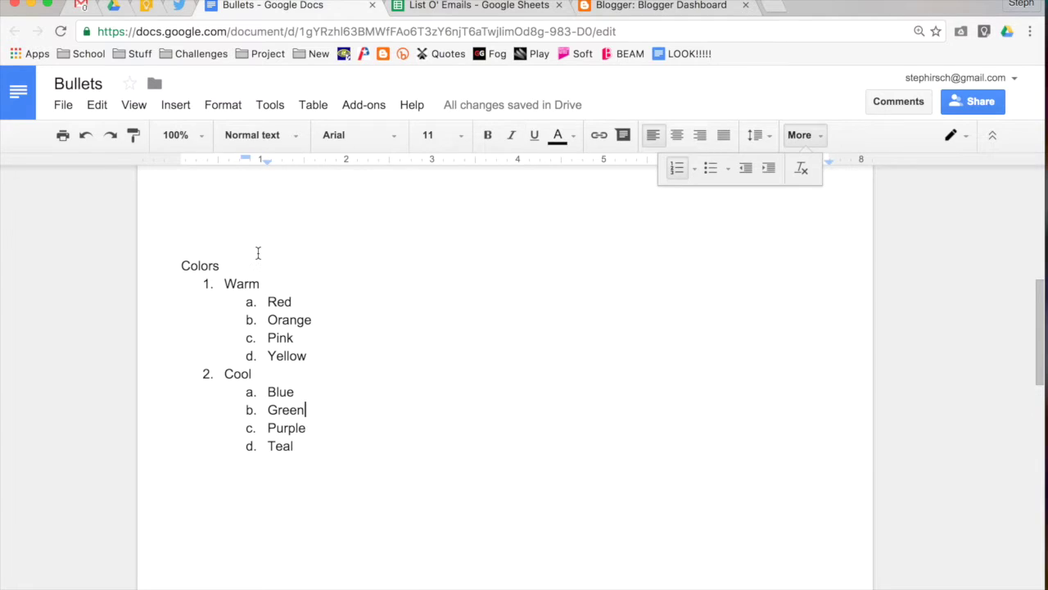
pyautogui.click(313, 353)
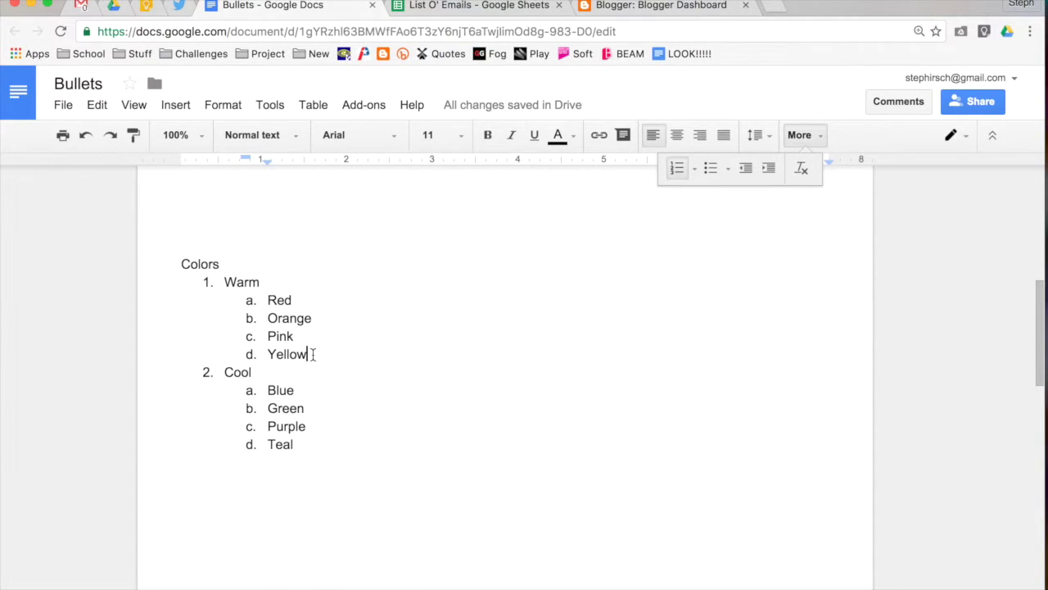
pyautogui.press('Return')
pyautogui.hotkey('shift', 'Tab')
pyautogui.press('BackSpace')
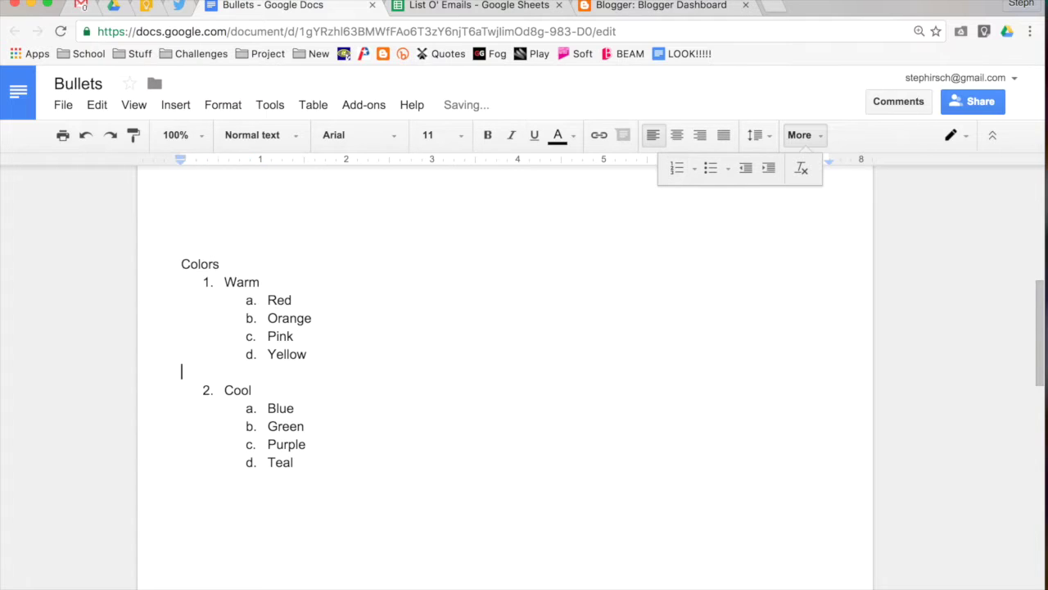
pyautogui.press('Return')
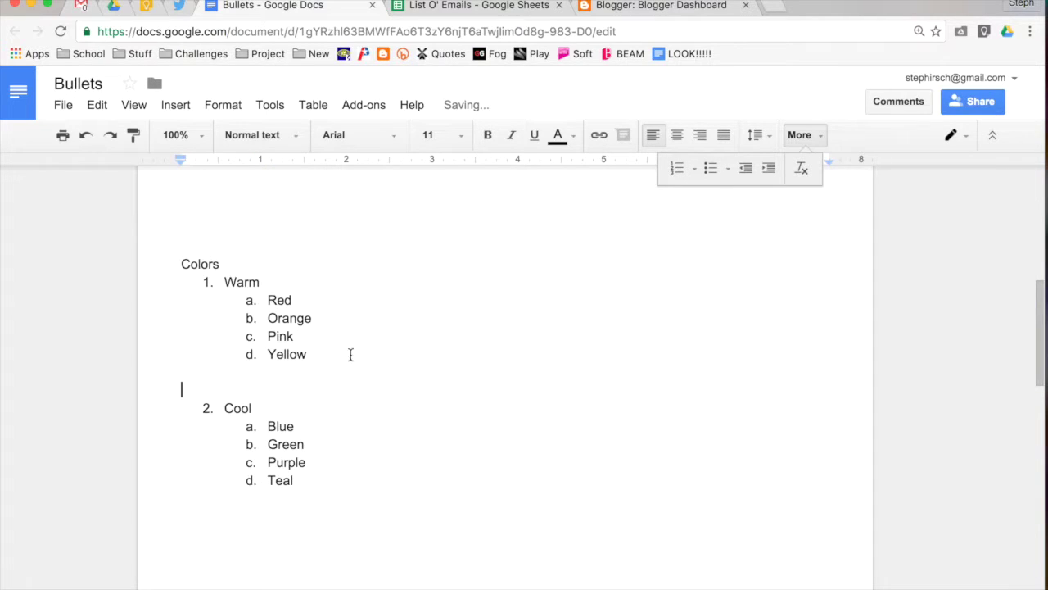
# - Restart the list numbering at Cool with a starting value of 1
pyautogui.click(207, 408)
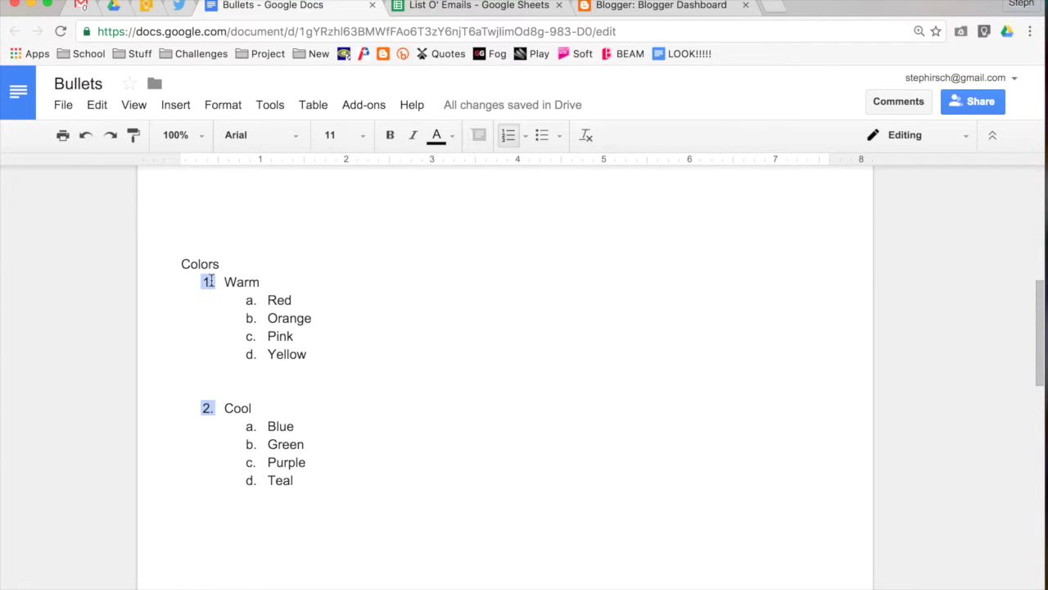
pyautogui.click(232, 408)
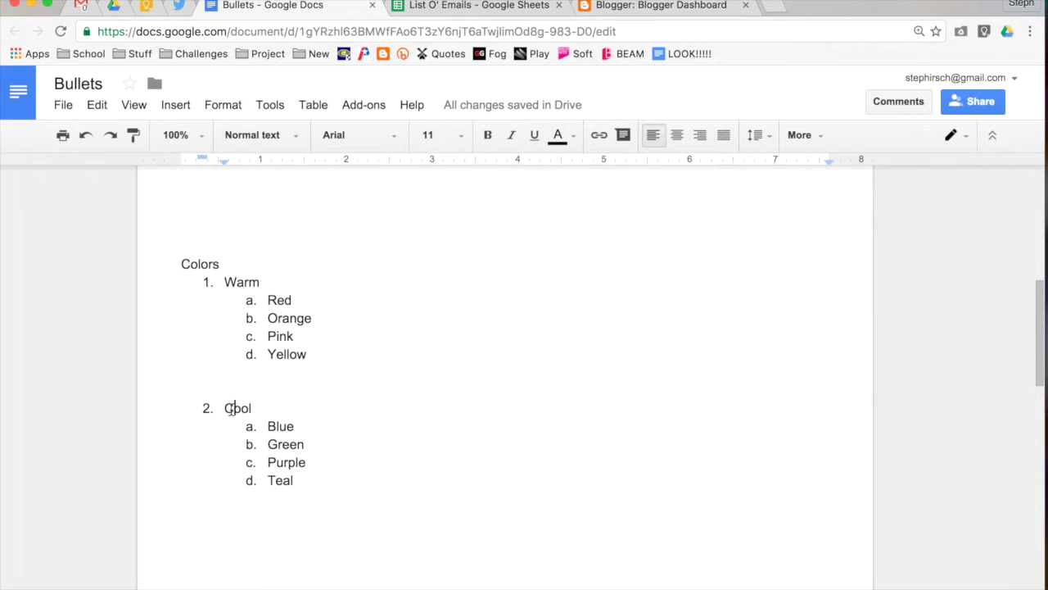
pyautogui.rightClick(232, 410)
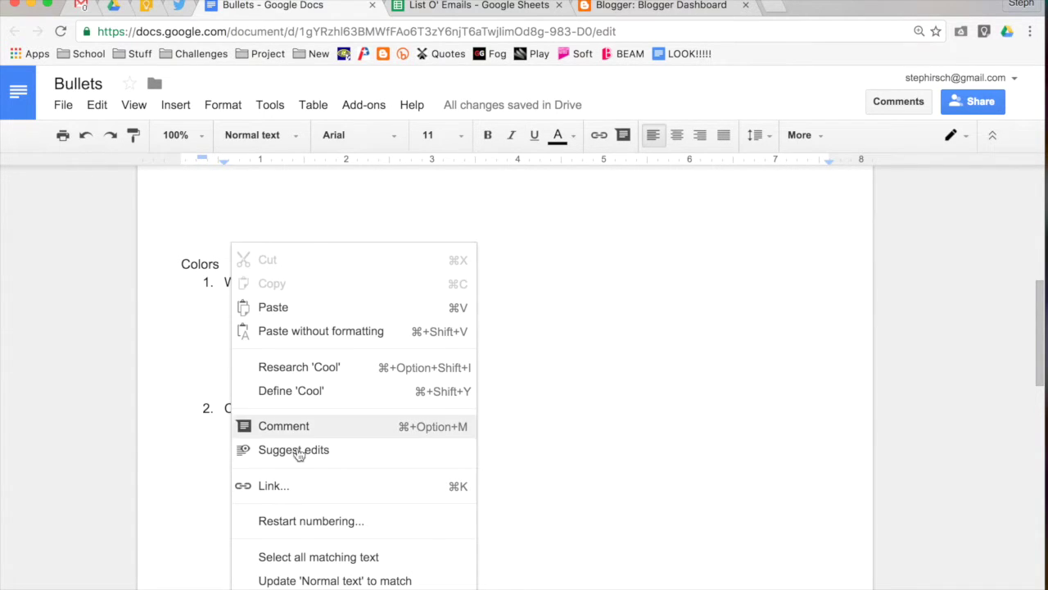
pyautogui.click(309, 529)
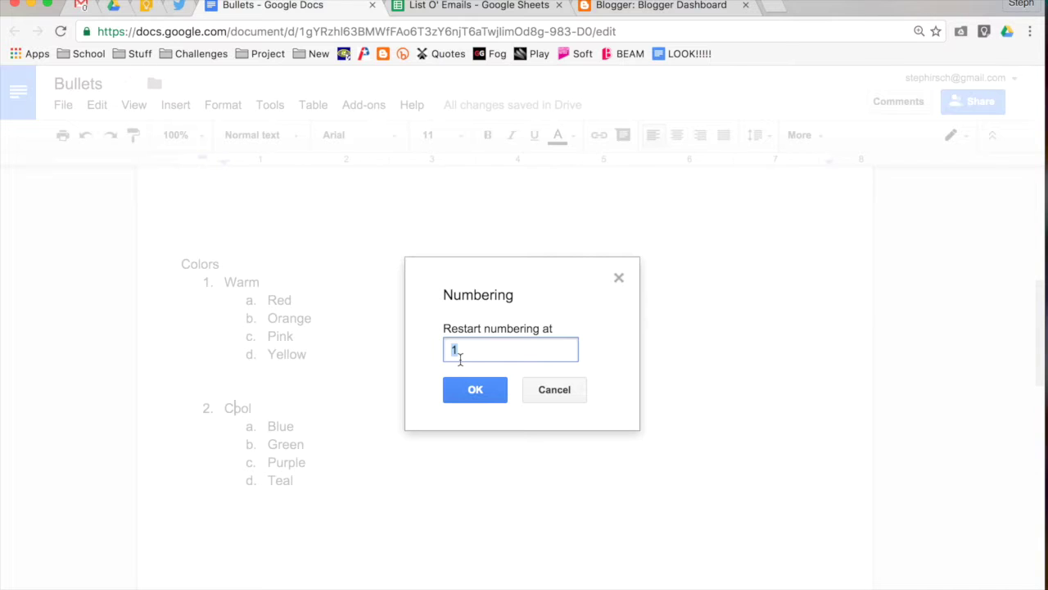
pyautogui.click(460, 390)
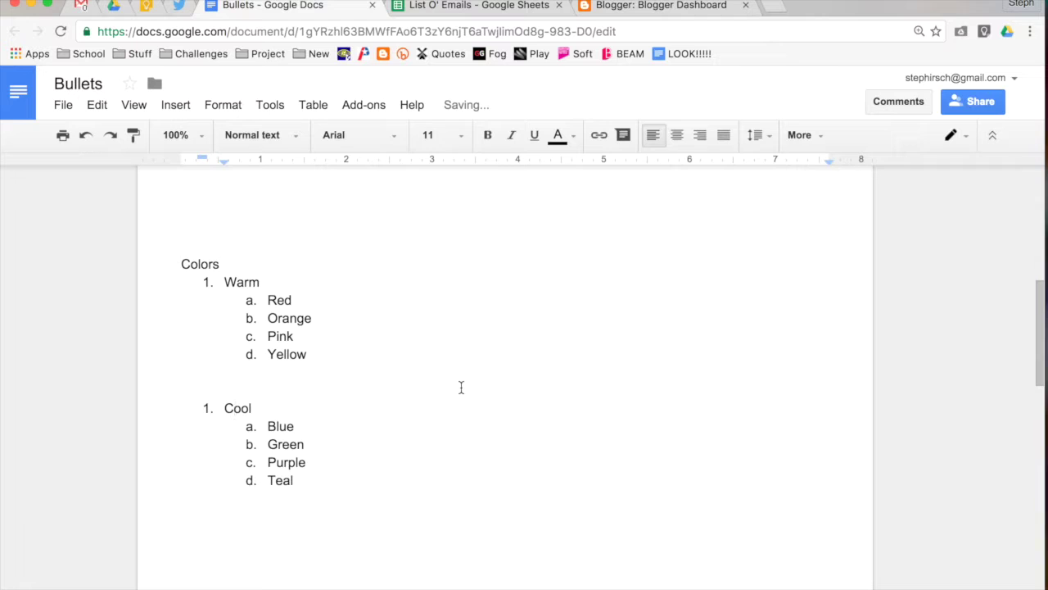
# - Scroll through the document back to the Roman-numeral List of items
pyautogui.scroll(2, 461, 387)
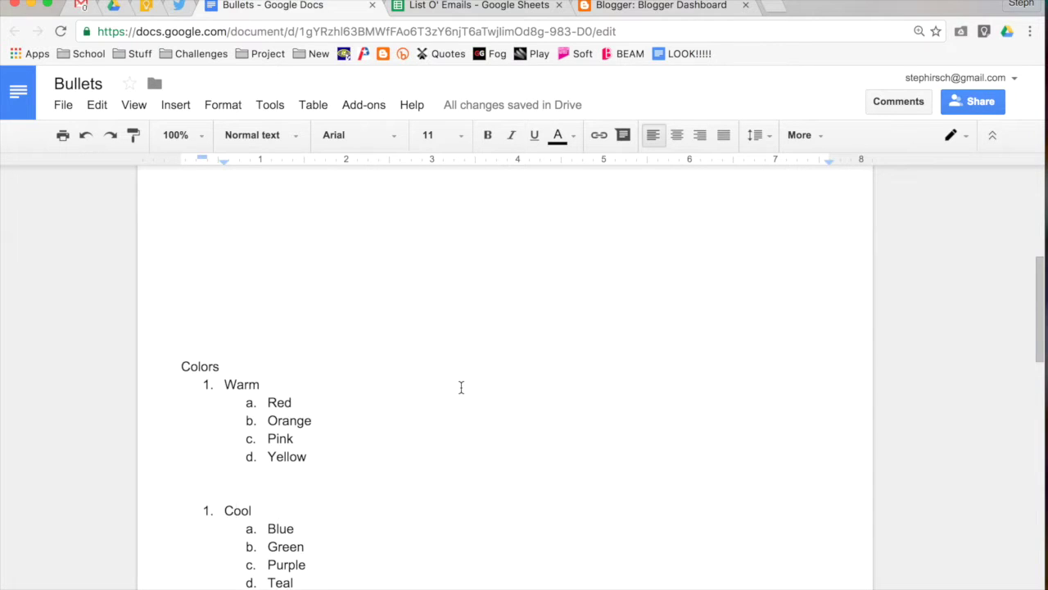
pyautogui.scroll(3, 461, 387)
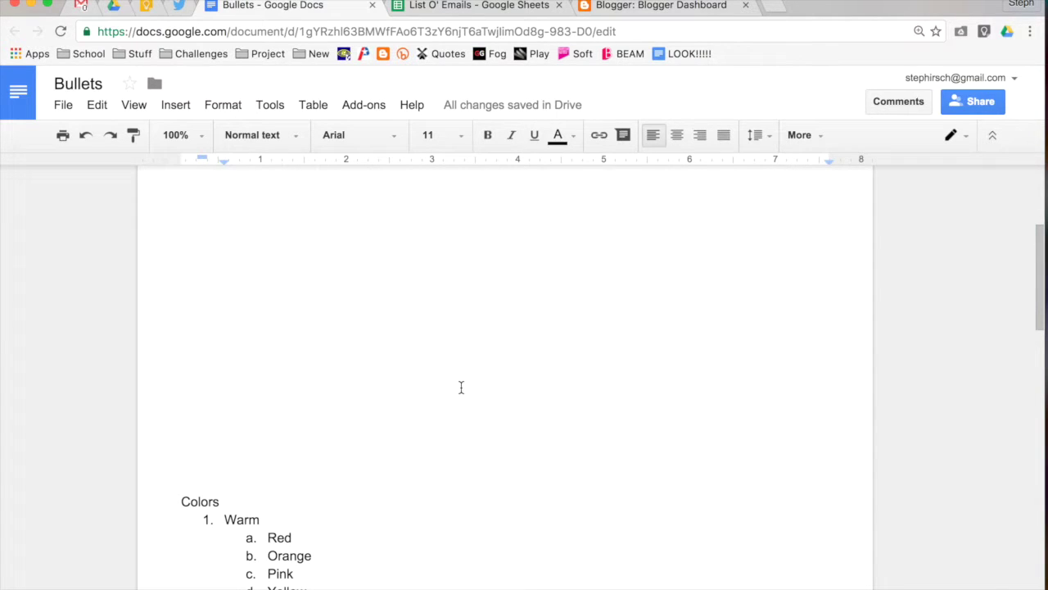
pyautogui.scroll(-4, 461, 387)
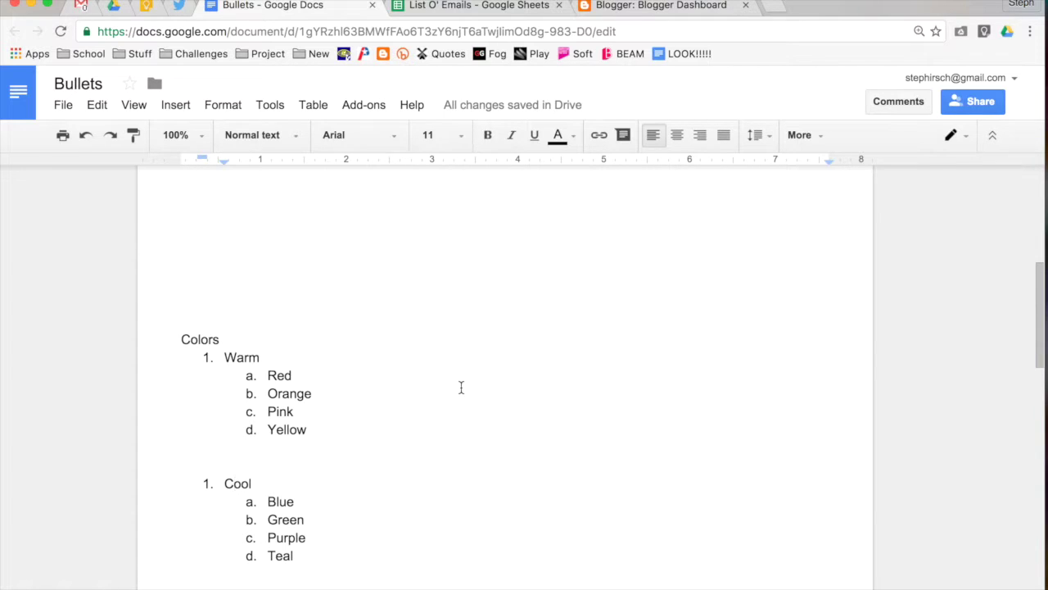
pyautogui.scroll(-3, 461, 387)
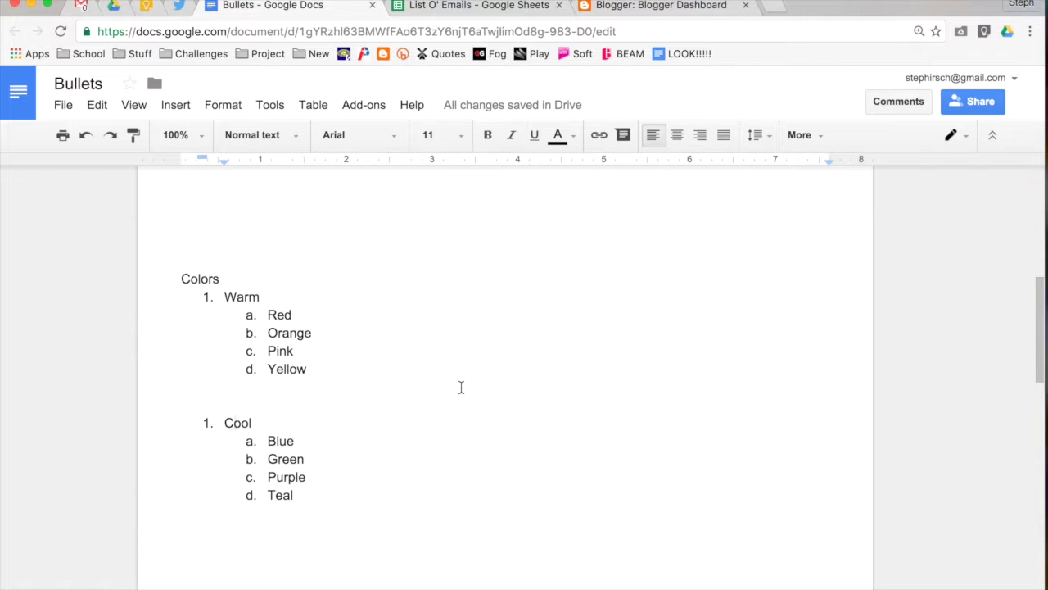
pyautogui.scroll(-5, 461, 388)
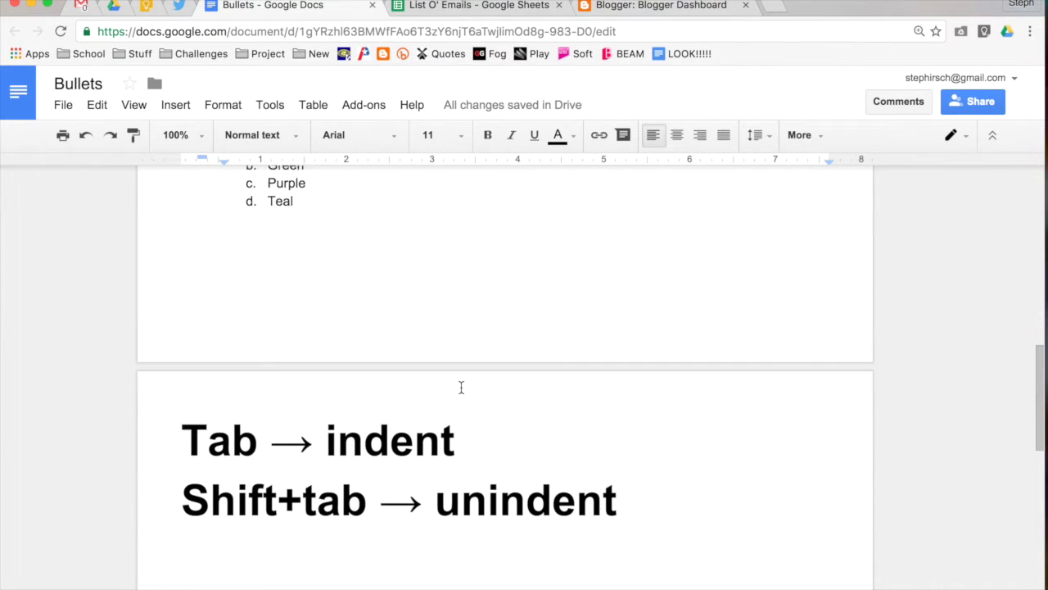
pyautogui.scroll(-1, 461, 387)
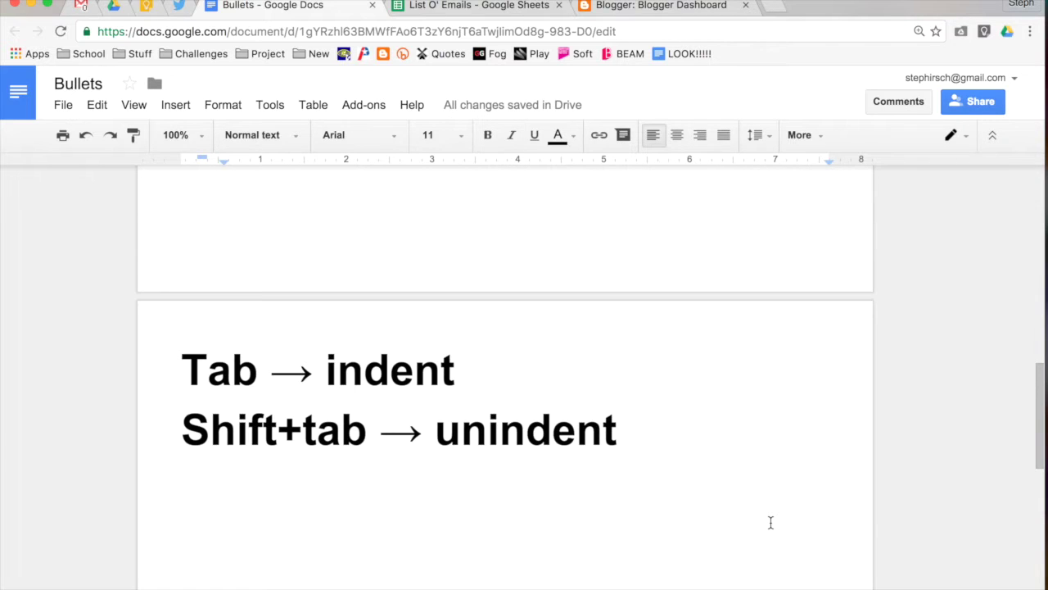
pyautogui.scroll(10, 770, 521)
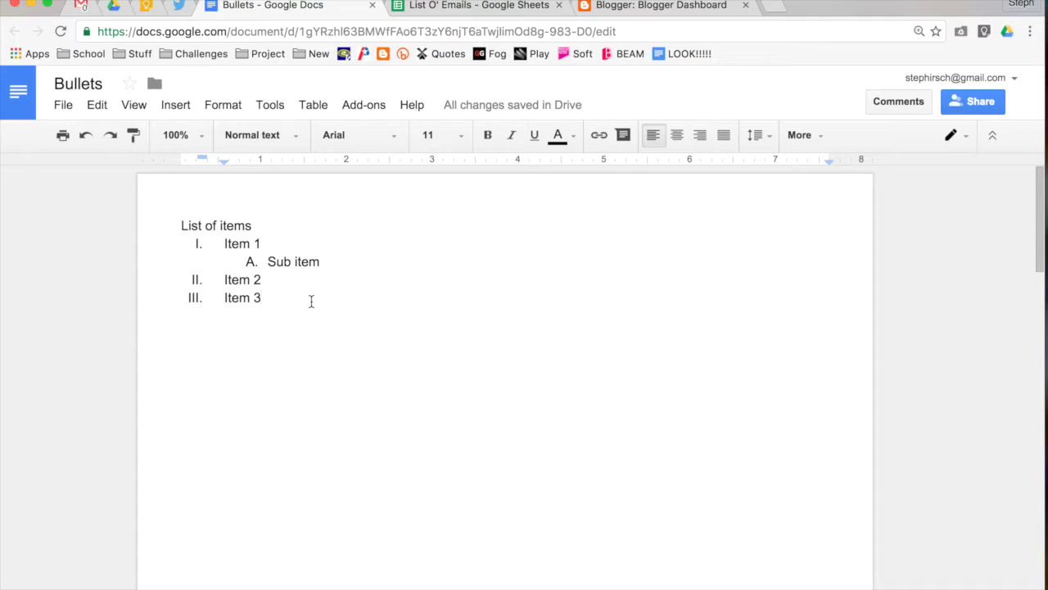
pyautogui.keyDown('shift'); pyautogui.click(217, 245); pyautogui.keyUp('shift')
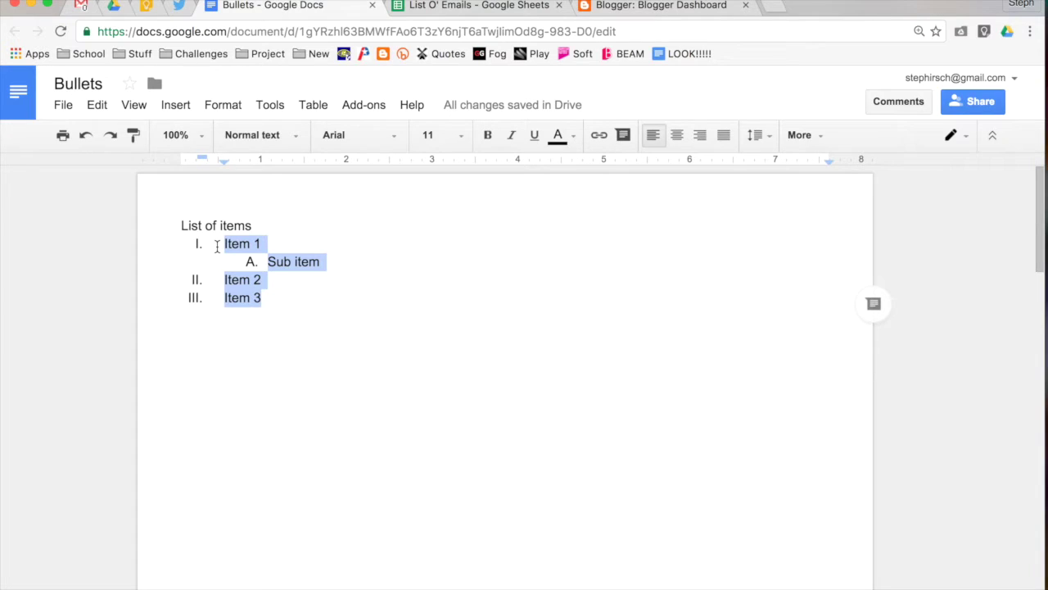
pyautogui.click(251, 262)
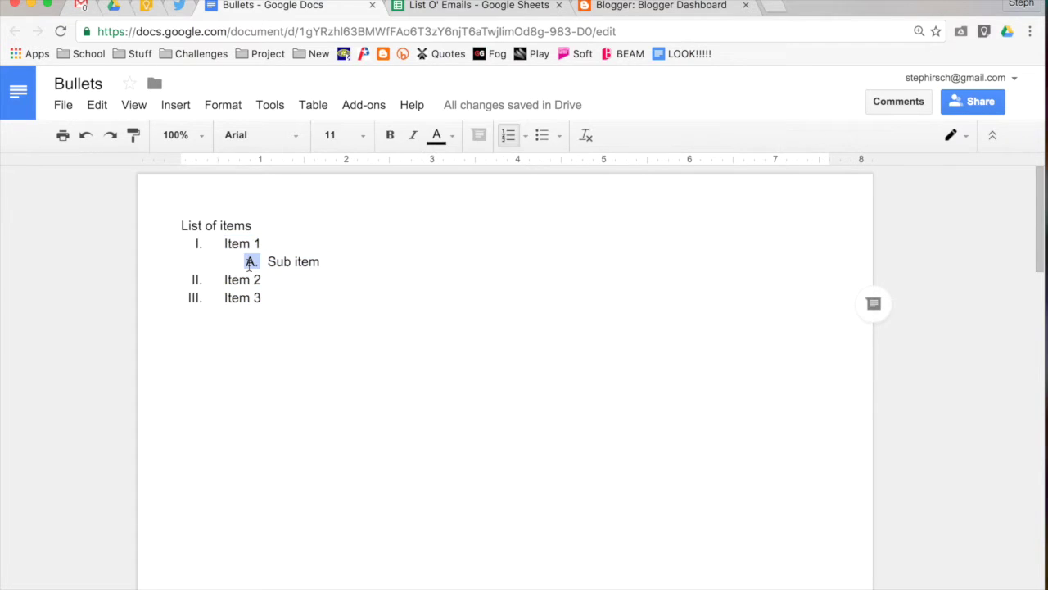
pyautogui.click(276, 302)
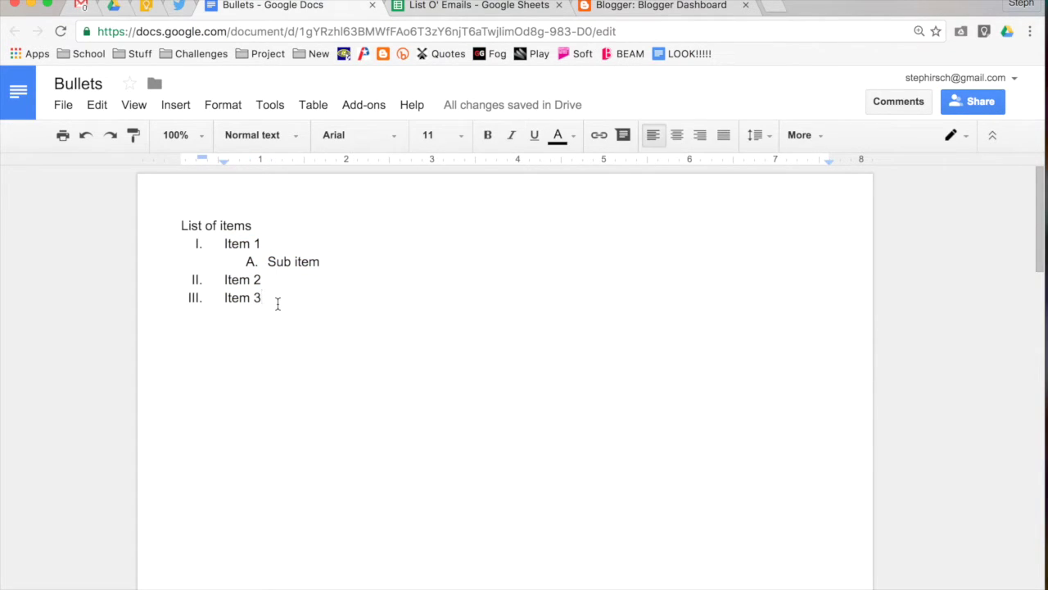
pyautogui.click(267, 243)
pyautogui.click(292, 259)
pyautogui.click(272, 243)
pyautogui.click(265, 308)
pyautogui.press('Return')
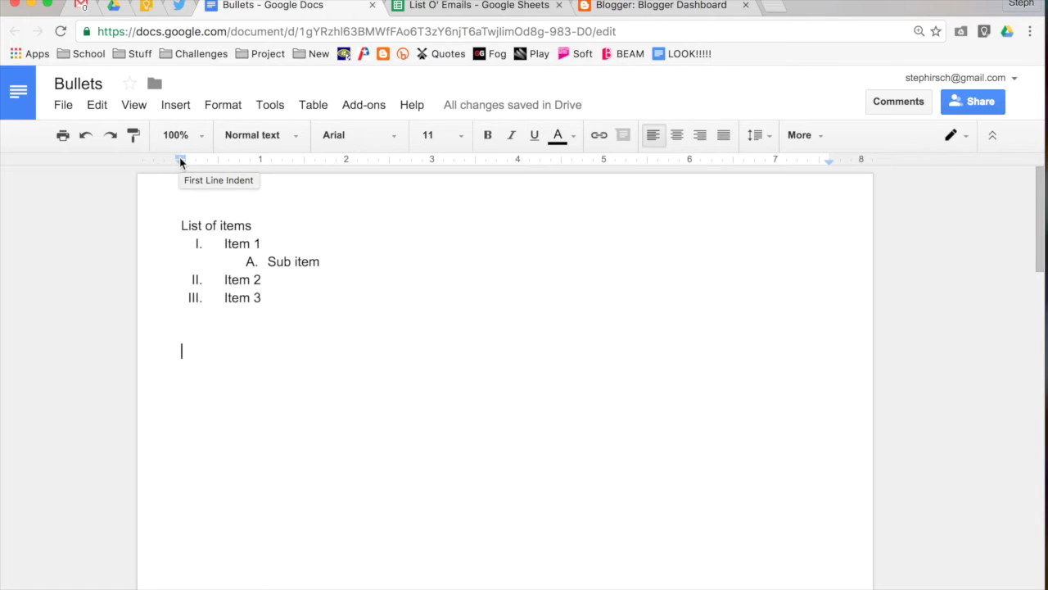
pyautogui.click(221, 243)
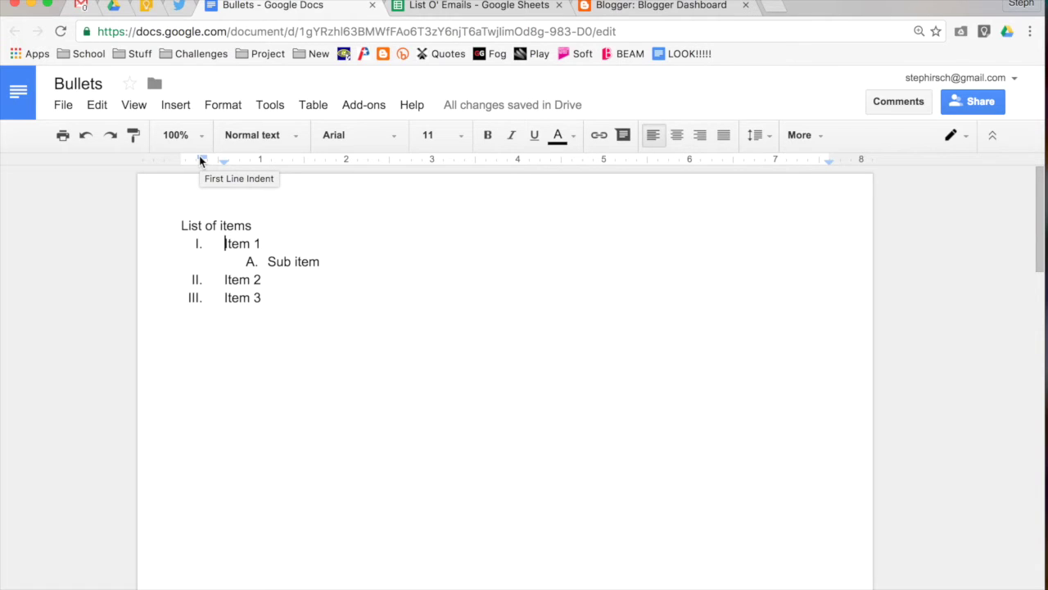
pyautogui.click(183, 225)
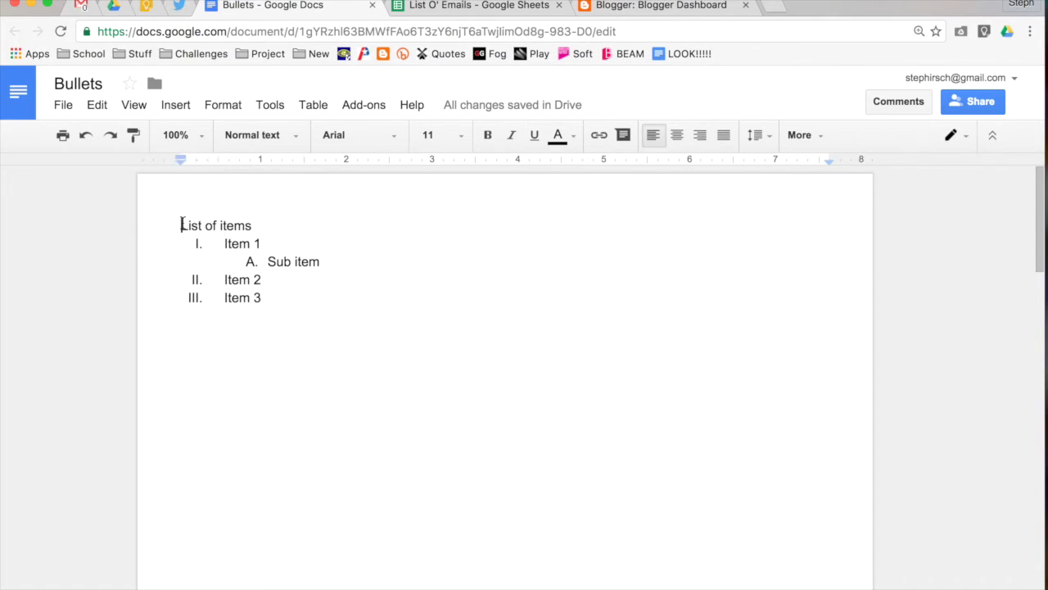
pyautogui.tripleClick(182, 225)
pyautogui.click(223, 242)
# - Move Item 1's first-line indent right on the ruler, then pull numeral I. back left
pyautogui.moveTo(223, 163)
pyautogui.mouseDown()
pyautogui.moveTo(286, 163)
pyautogui.moveTo(261, 167)
pyautogui.mouseUp()
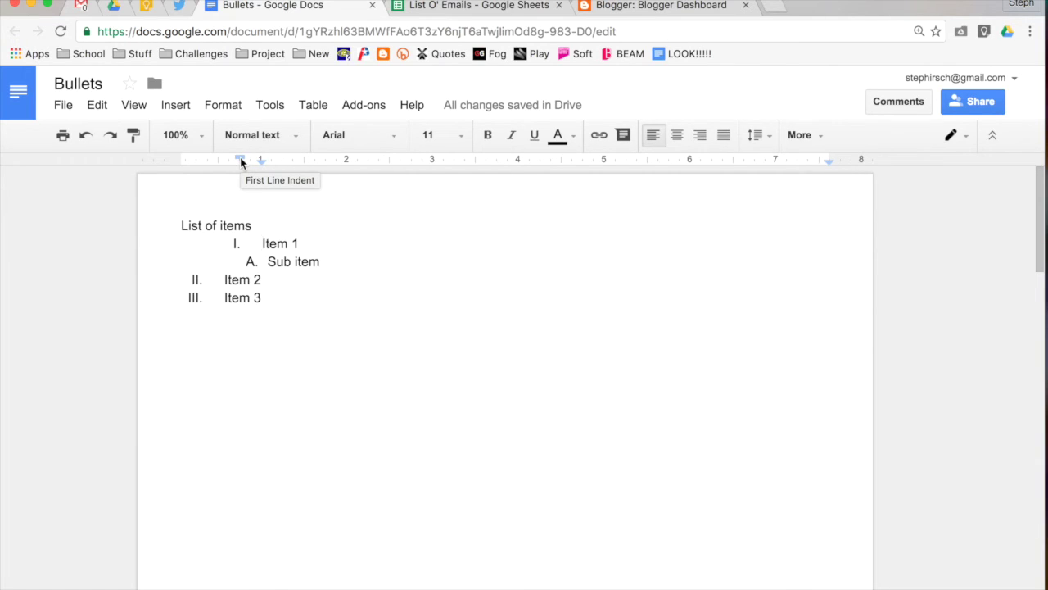
pyautogui.moveTo(240, 157)
pyautogui.mouseDown()
pyautogui.moveTo(187, 163)
pyautogui.moveTo(201, 159)
pyautogui.mouseUp()
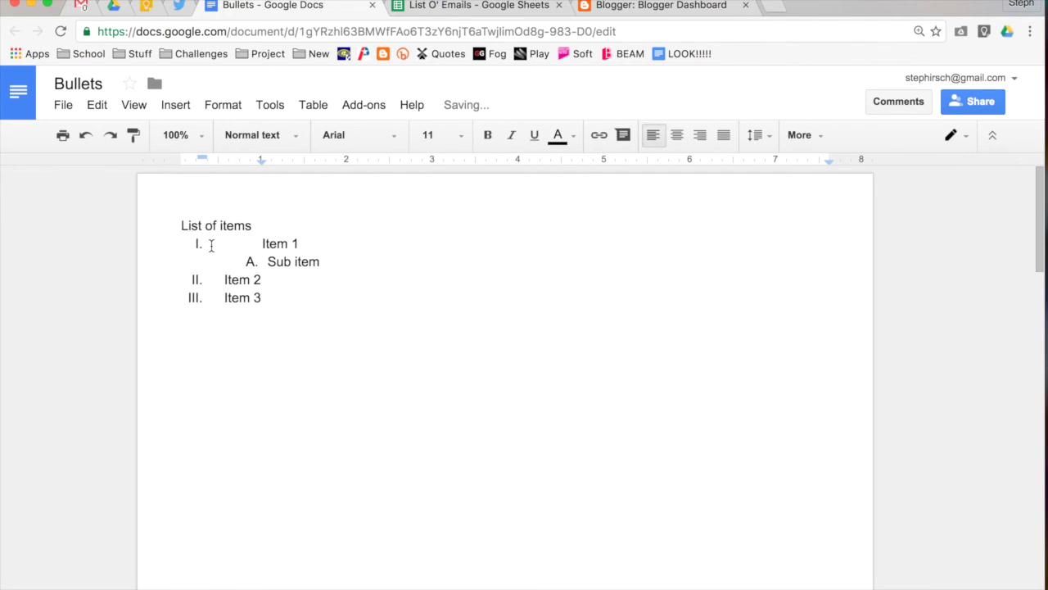